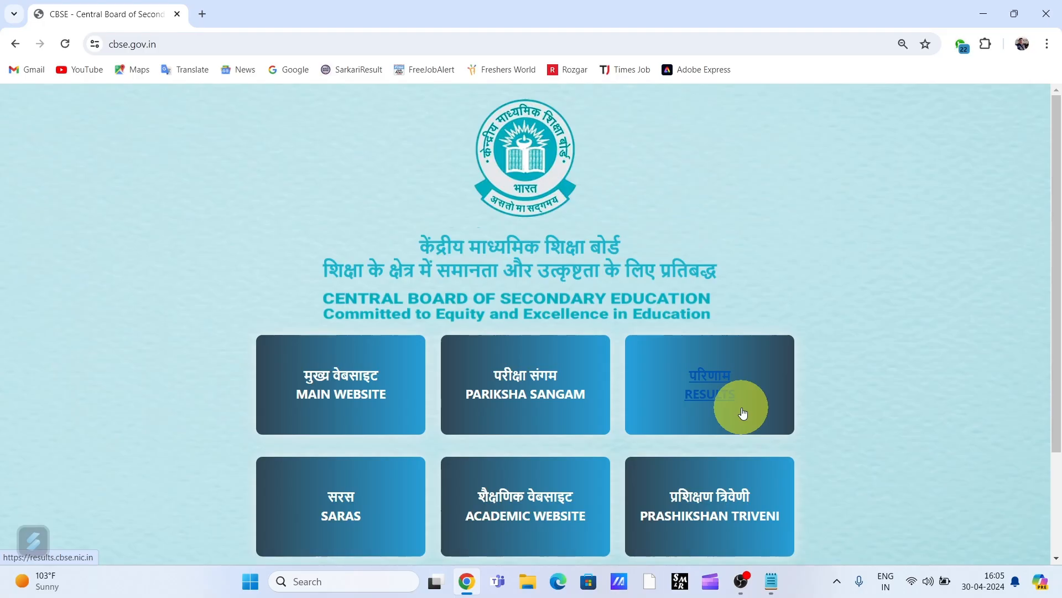
{"action": "left_click", "coordinate": [771, 581]}
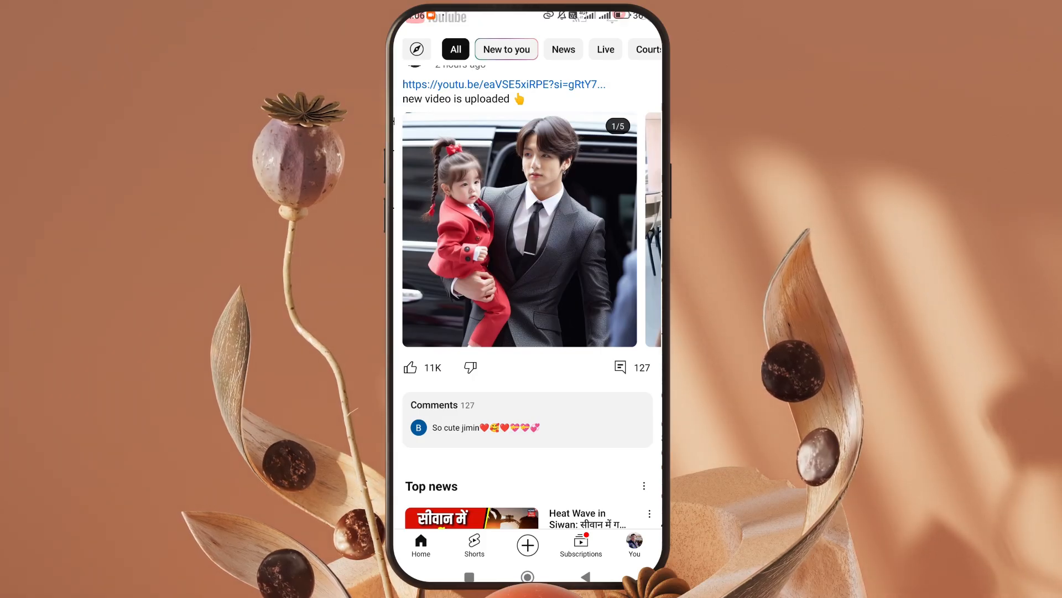
Search YouTube for "technical nkumar" from the search history and open the Technical NKumar channel.
{"action": "scroll", "coordinate": [527, 299], "scroll_direction": "up", "scroll_amount": 2}
{"action": "left_click", "coordinate": [643, 38]}
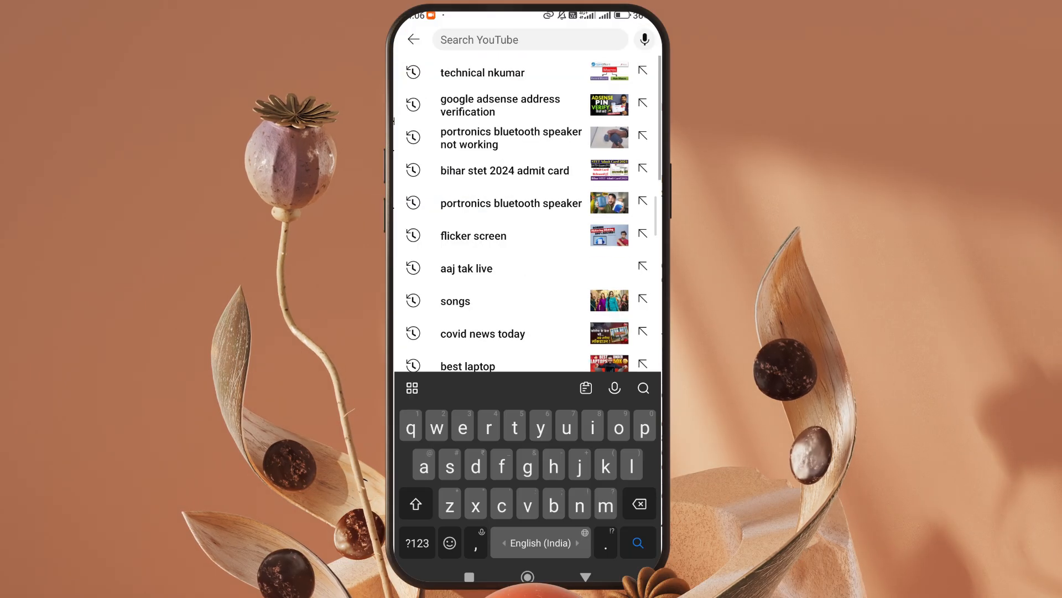
{"action": "left_click", "coordinate": [491, 72]}
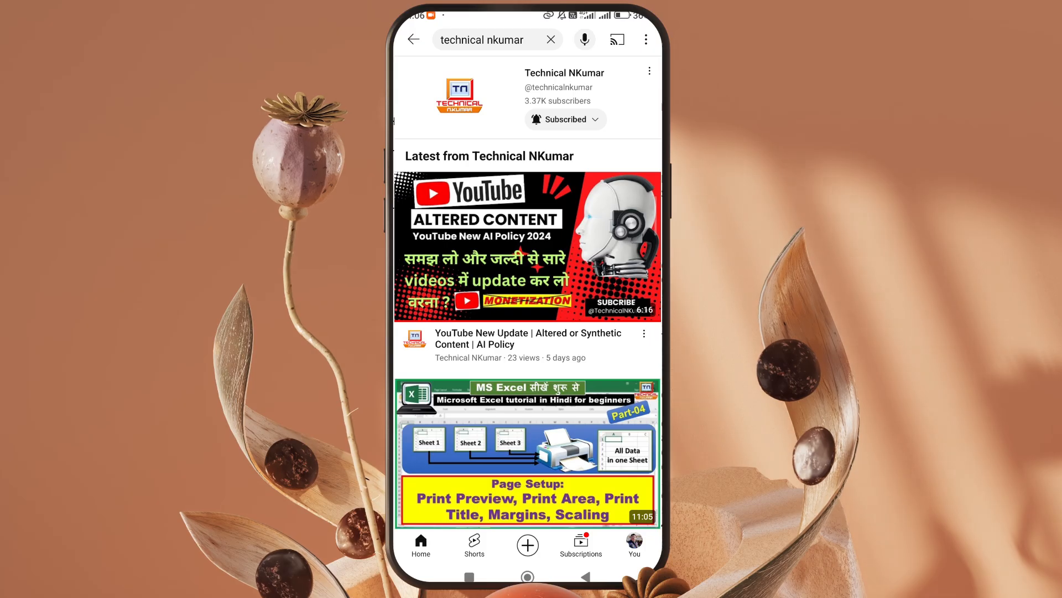
{"action": "left_click", "coordinate": [459, 95]}
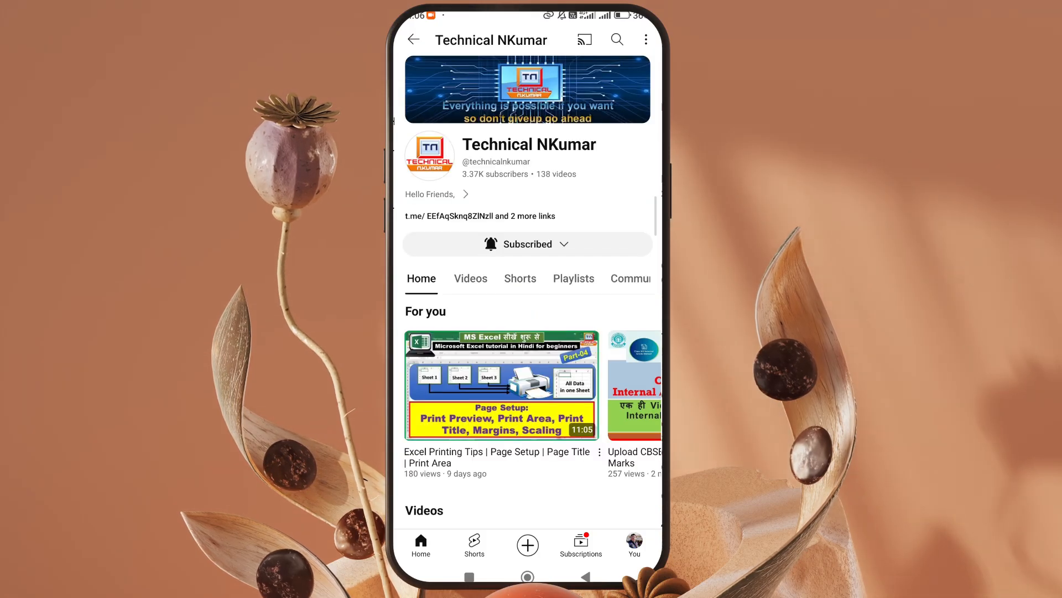
Examine the playlists offered on the Technical NKumar channel.
{"action": "left_click", "coordinate": [574, 278]}
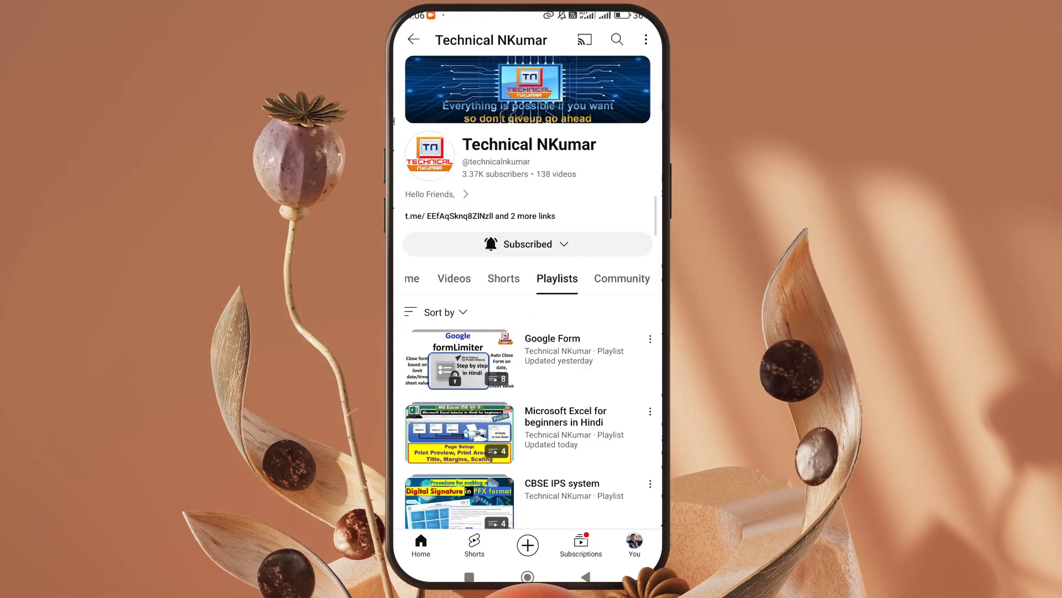
{"action": "scroll", "coordinate": [527, 332], "scroll_direction": "down", "scroll_amount": 2}
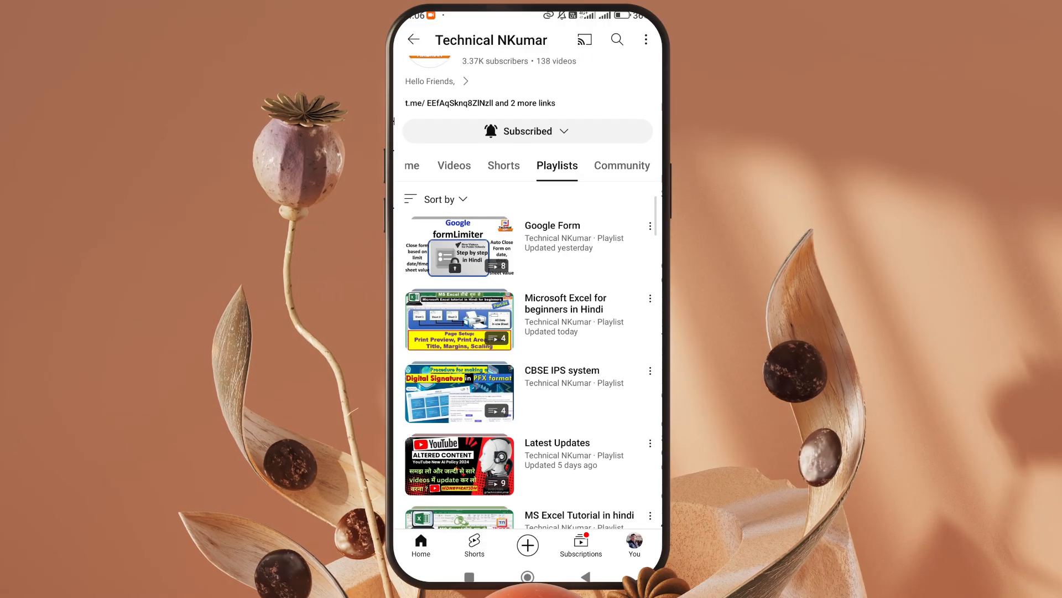
{"action": "scroll", "coordinate": [528, 331], "scroll_direction": "down", "scroll_amount": 2}
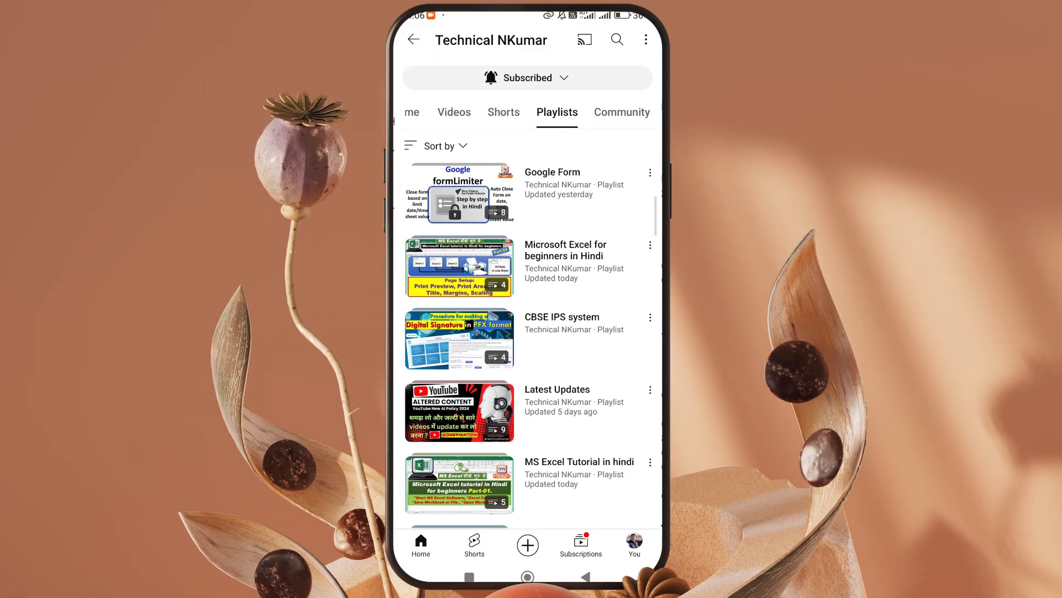
{"action": "scroll", "coordinate": [528, 332], "scroll_direction": "down", "scroll_amount": 2}
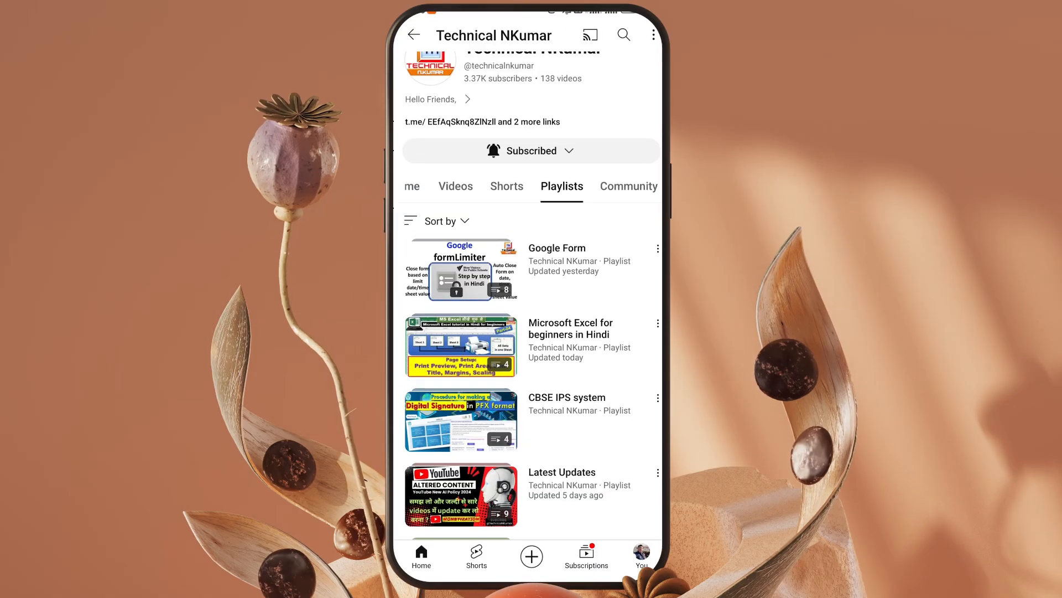
{"action": "scroll", "coordinate": [528, 332], "scroll_direction": "down", "scroll_amount": 2}
{"action": "scroll", "coordinate": [528, 332], "scroll_direction": "down", "scroll_amount": 4}
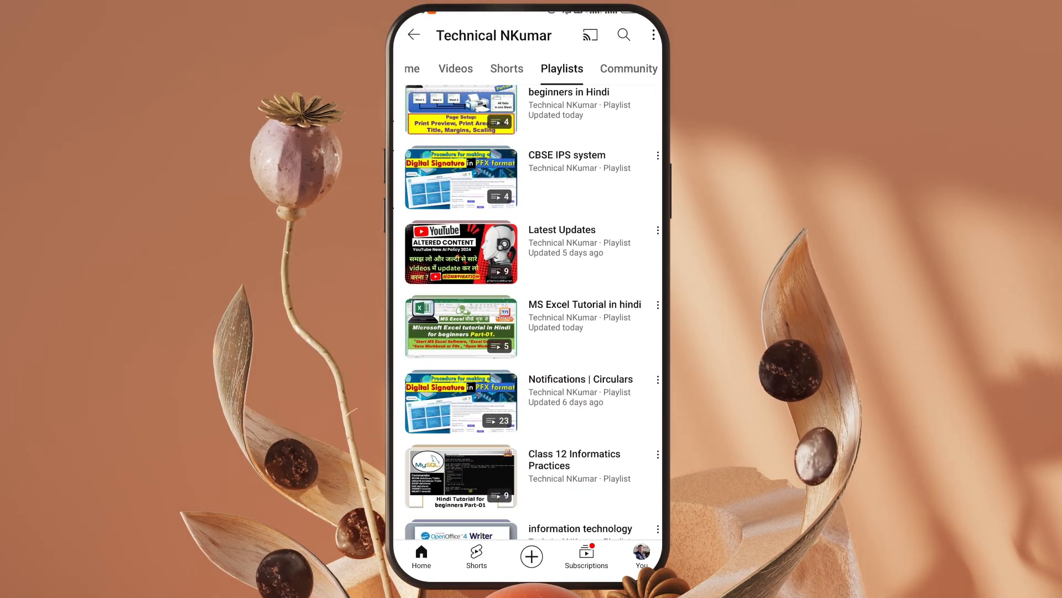
{"action": "scroll", "coordinate": [528, 332], "scroll_direction": "down", "scroll_amount": 1}
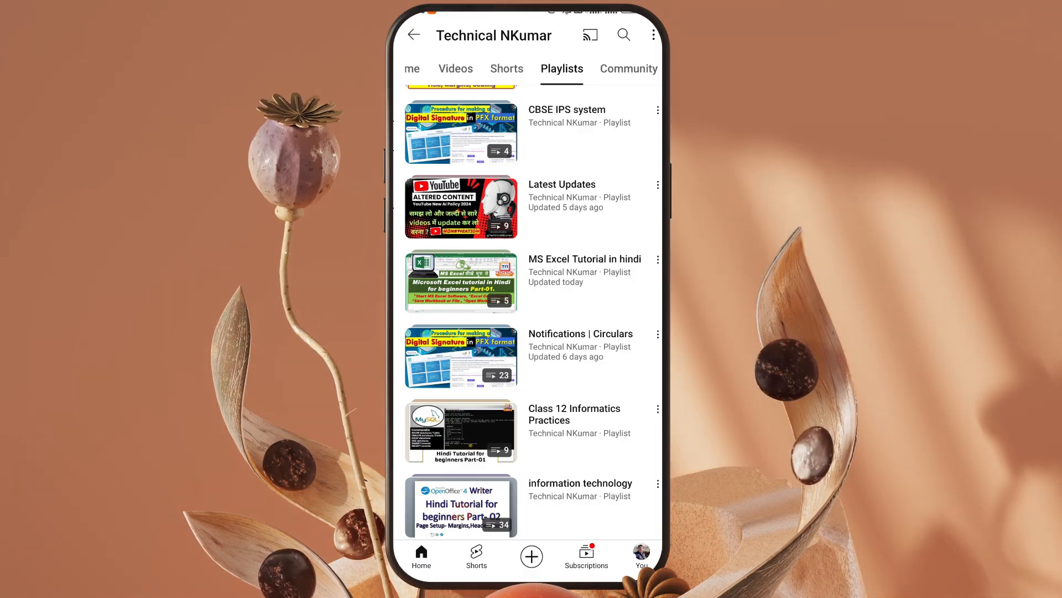
{"action": "scroll", "coordinate": [528, 332], "scroll_direction": "up", "scroll_amount": 1}
{"action": "scroll", "coordinate": [528, 332], "scroll_direction": "up", "scroll_amount": 5}
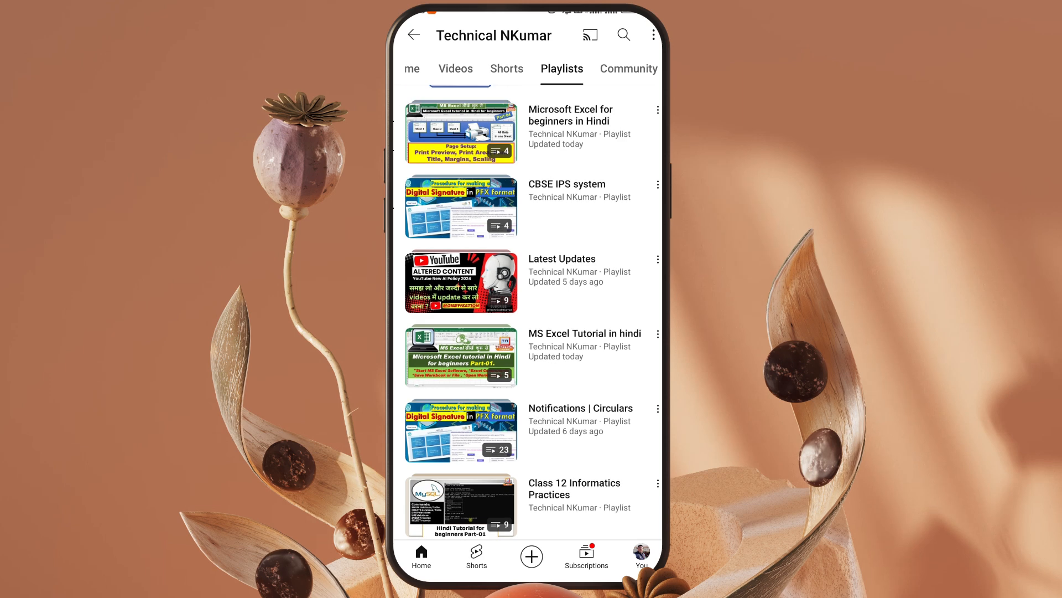
{"action": "scroll", "coordinate": [527, 332], "scroll_direction": "up", "scroll_amount": 3}
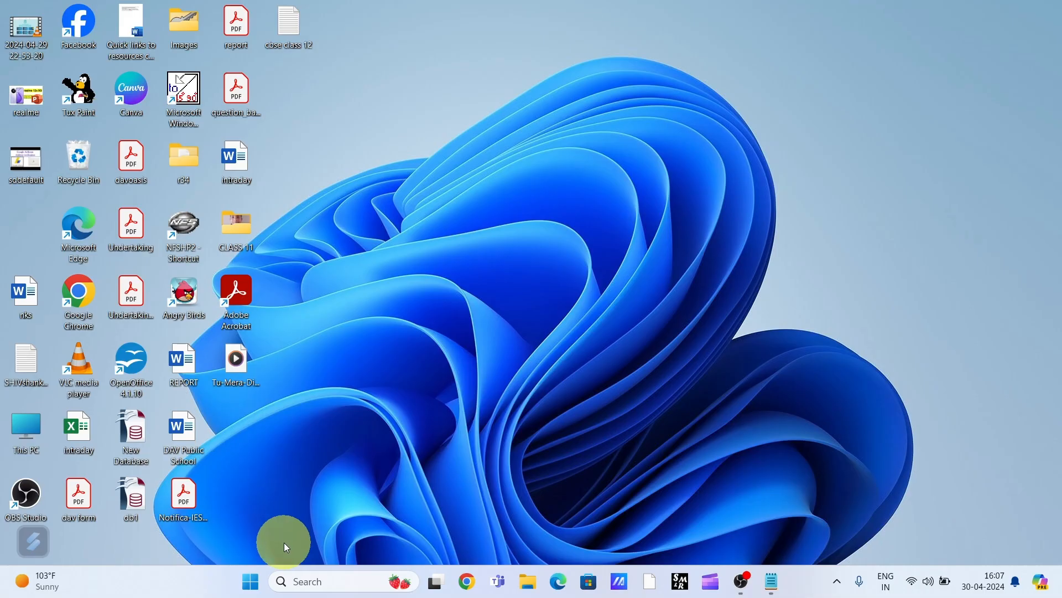
Launch Excel from the Windows search and create a blank workbook.
{"action": "left_click", "coordinate": [324, 584]}
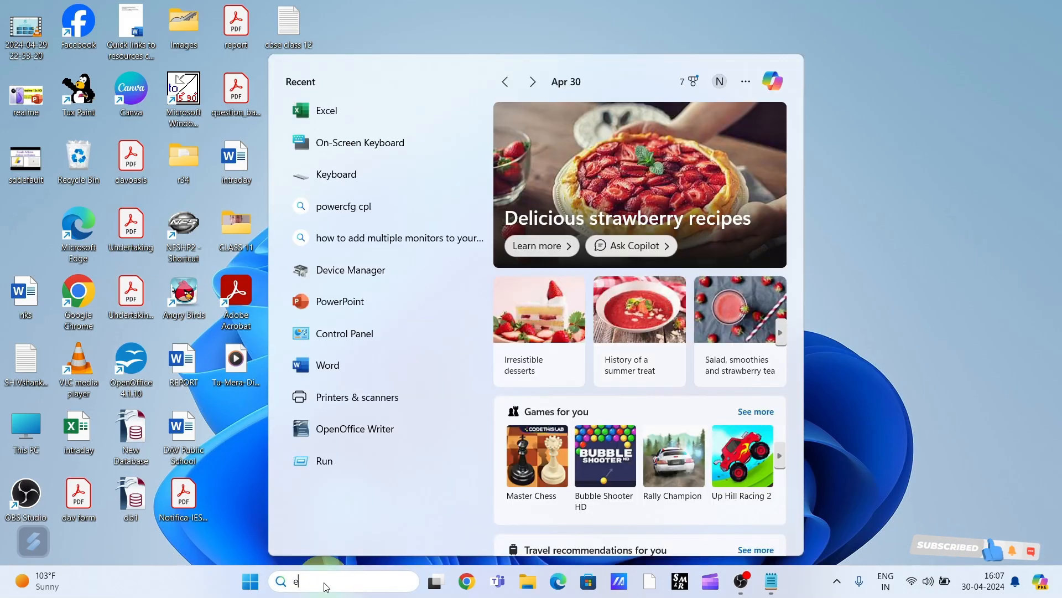
{"action": "type", "text": "exc"}
{"action": "left_click", "coordinate": [324, 157]}
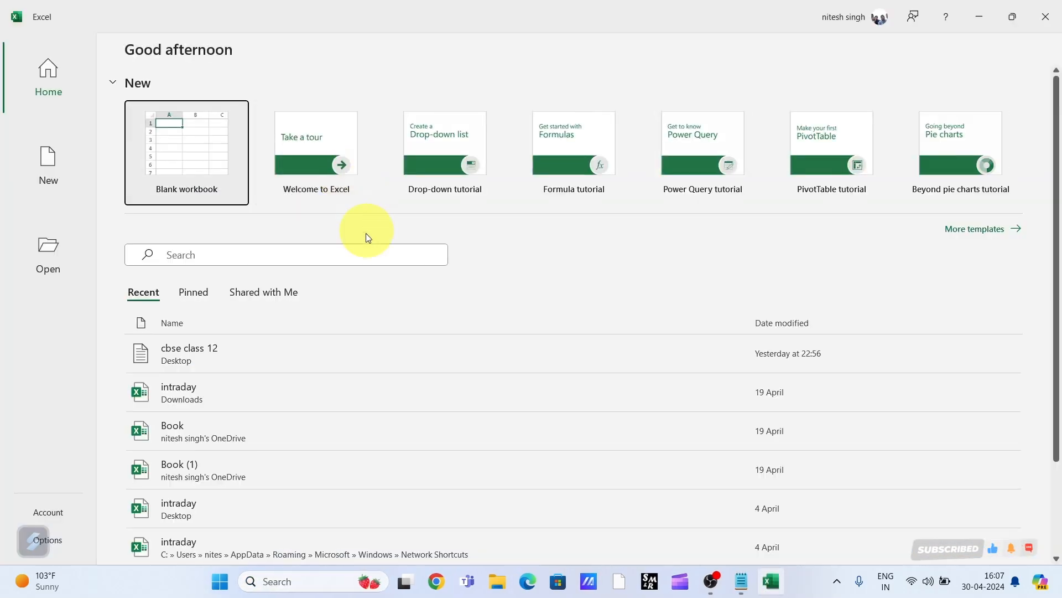
{"action": "left_click", "coordinate": [186, 164]}
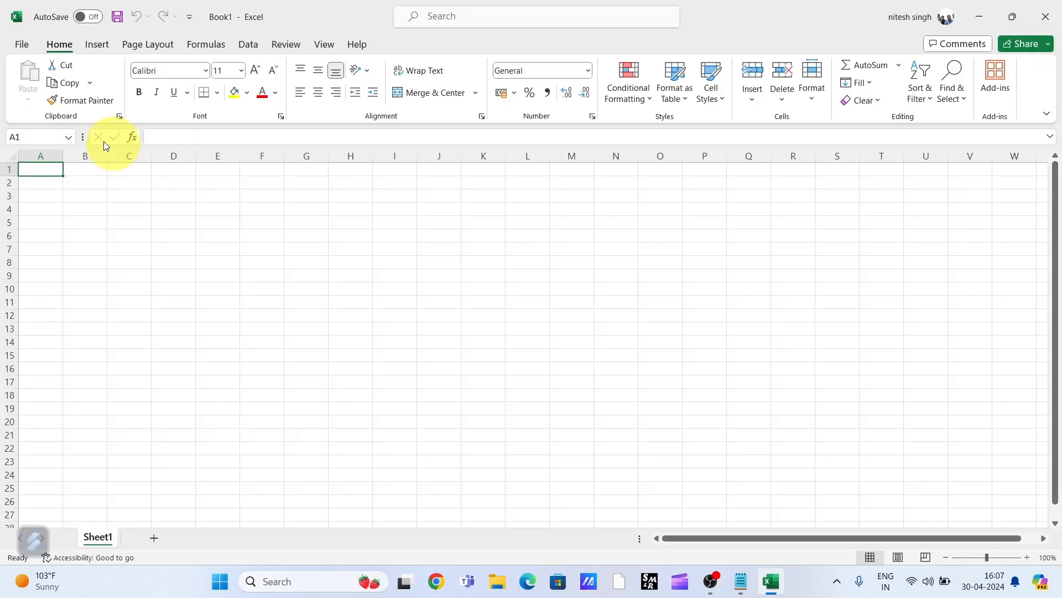
Open the text file "cbse class 12" from the Desktop in Excel, with the file filter set to All Files.
{"action": "left_click", "coordinate": [25, 44]}
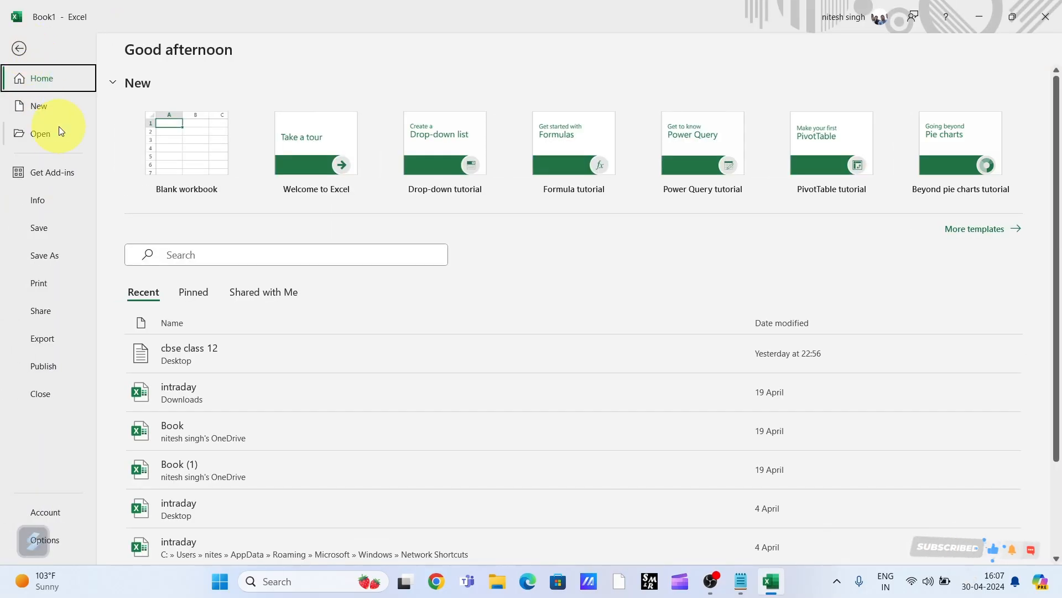
{"action": "left_click", "coordinate": [41, 134]}
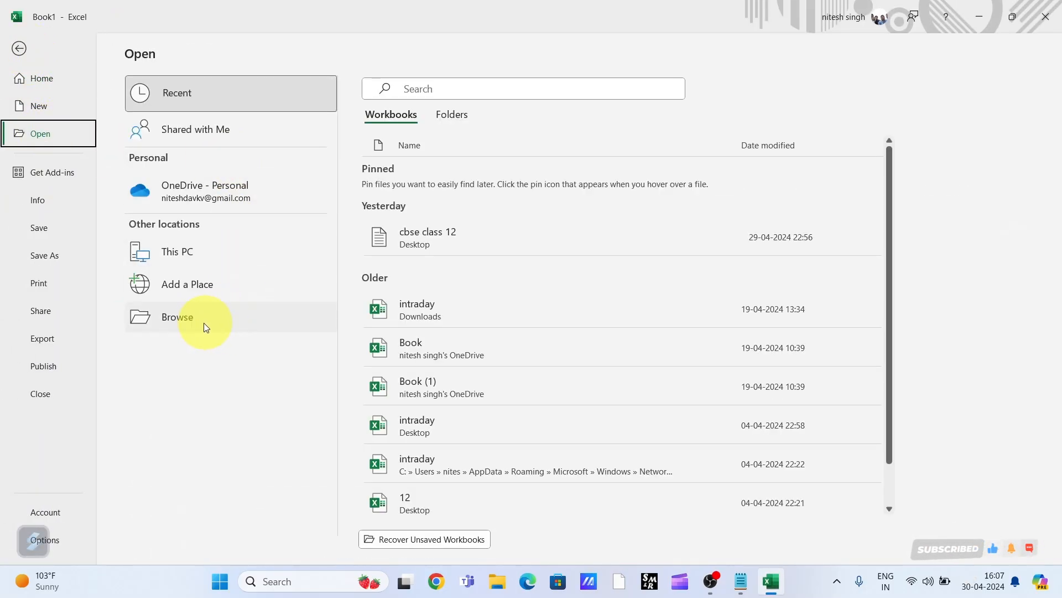
{"action": "left_click", "coordinate": [185, 317]}
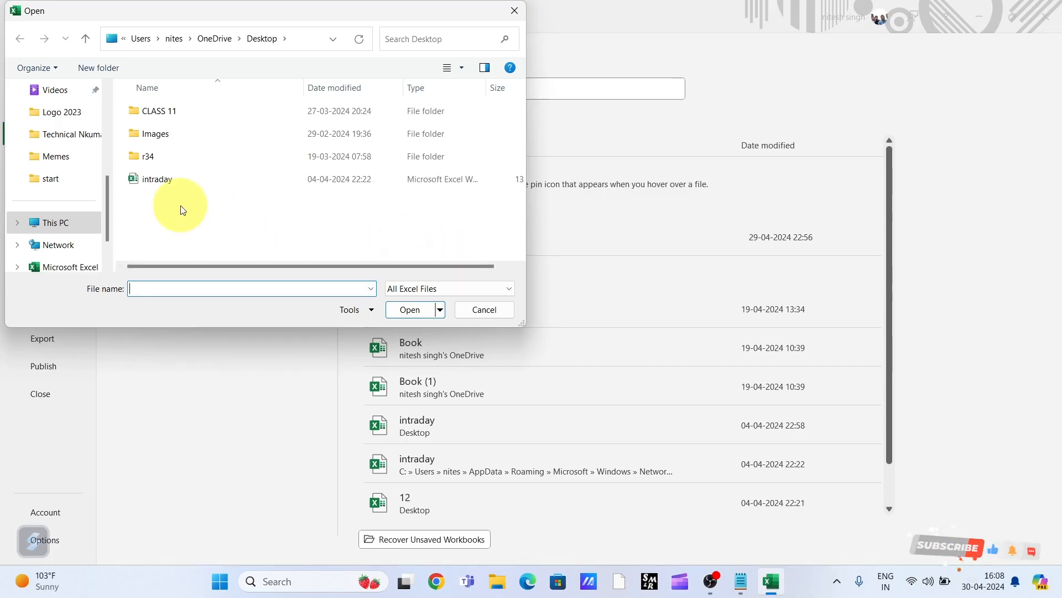
{"action": "left_click", "coordinate": [442, 291]}
{"action": "left_click", "coordinate": [400, 304]}
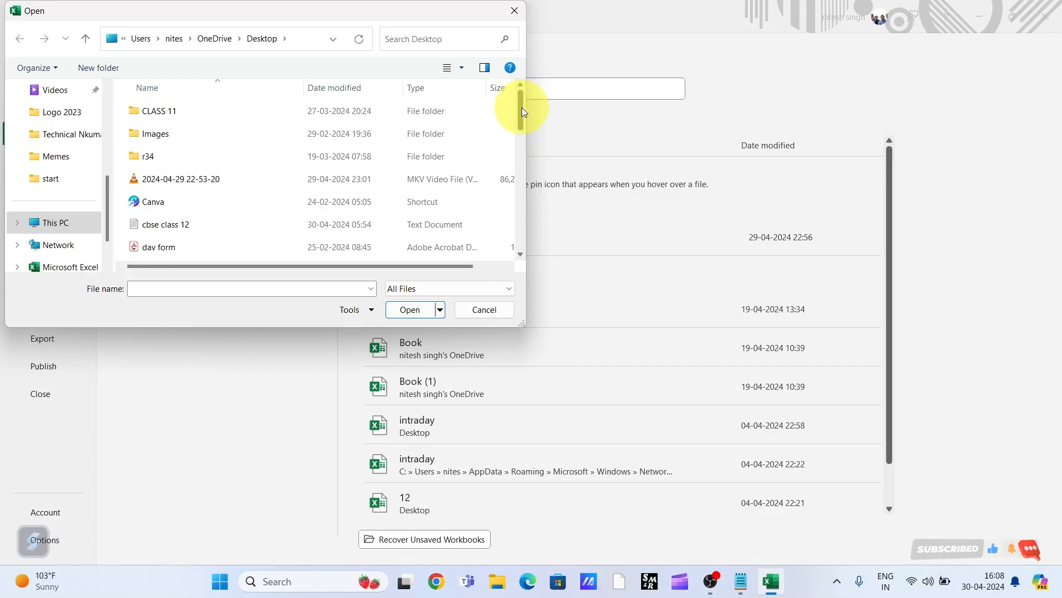
{"action": "left_click_drag", "start_coordinate": [522, 107], "coordinate": [521, 118]}
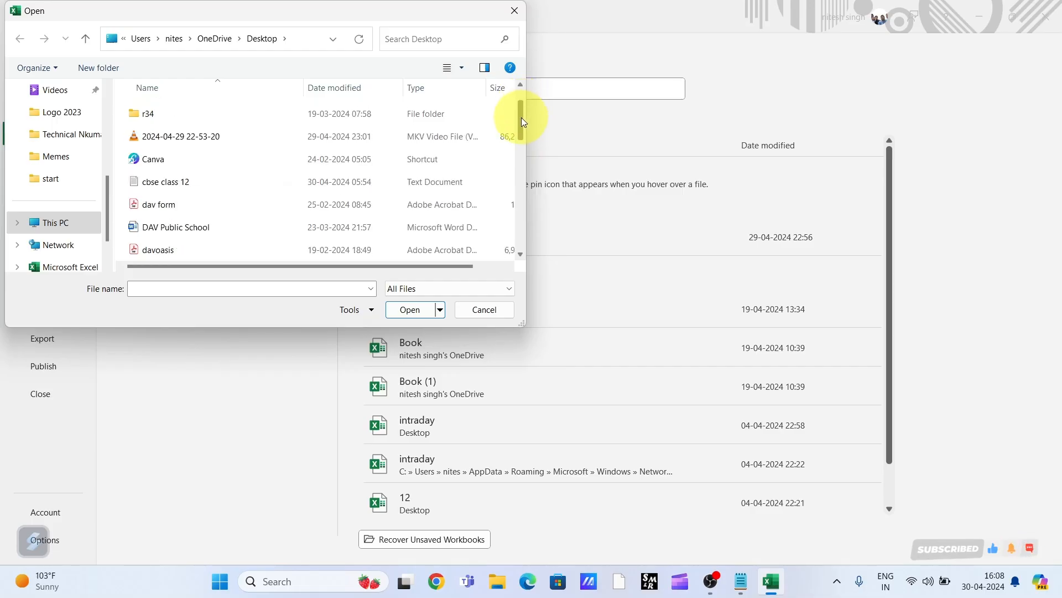
{"action": "left_click", "coordinate": [161, 182]}
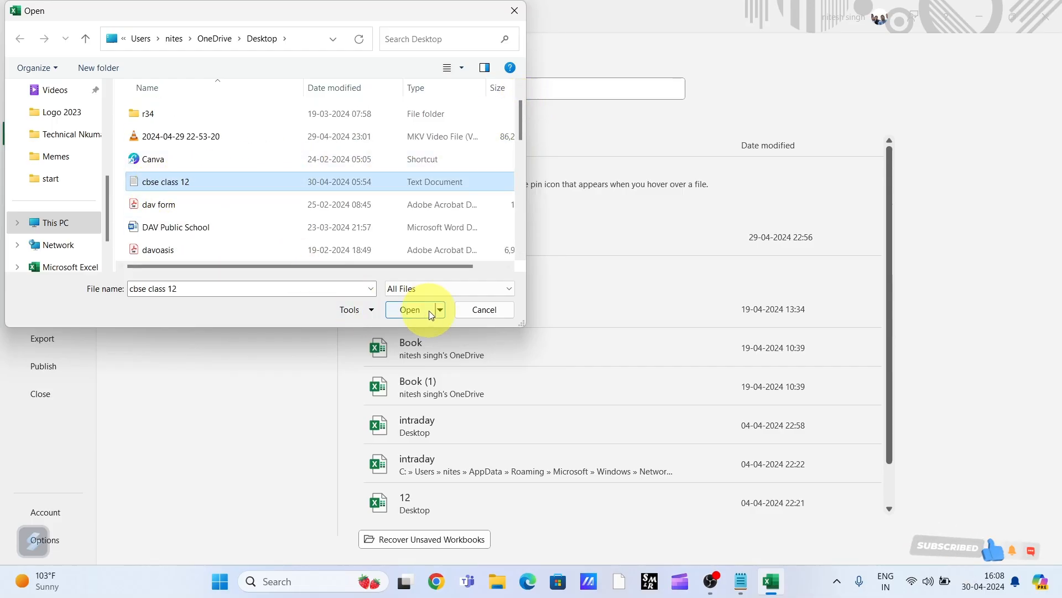
{"action": "left_click", "coordinate": [415, 309]}
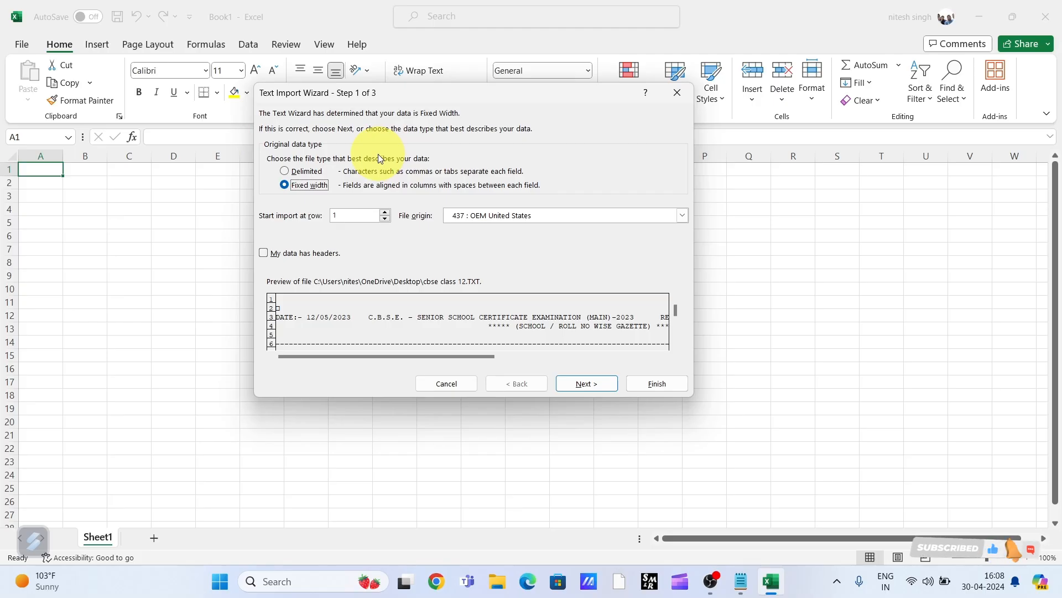
Accept Fixed width as the data type in the Text Import Wizard and delete all suggested column breaks from the data preview.
{"action": "left_click", "coordinate": [582, 384]}
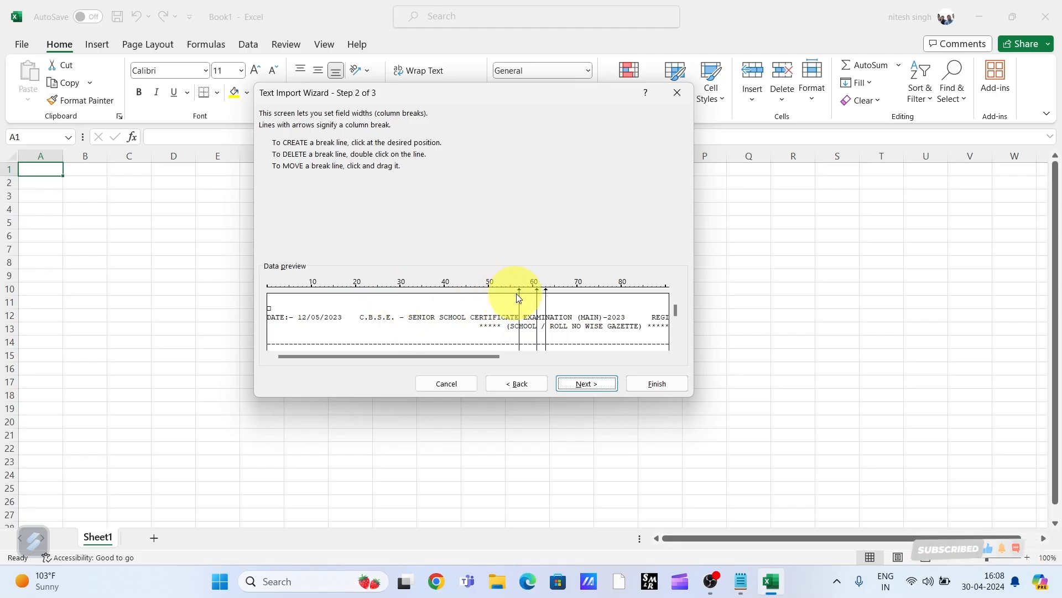
{"action": "double_click", "coordinate": [546, 299]}
{"action": "left_click_drag", "start_coordinate": [489, 357], "coordinate": [535, 361]}
{"action": "left_click", "coordinate": [665, 349]}
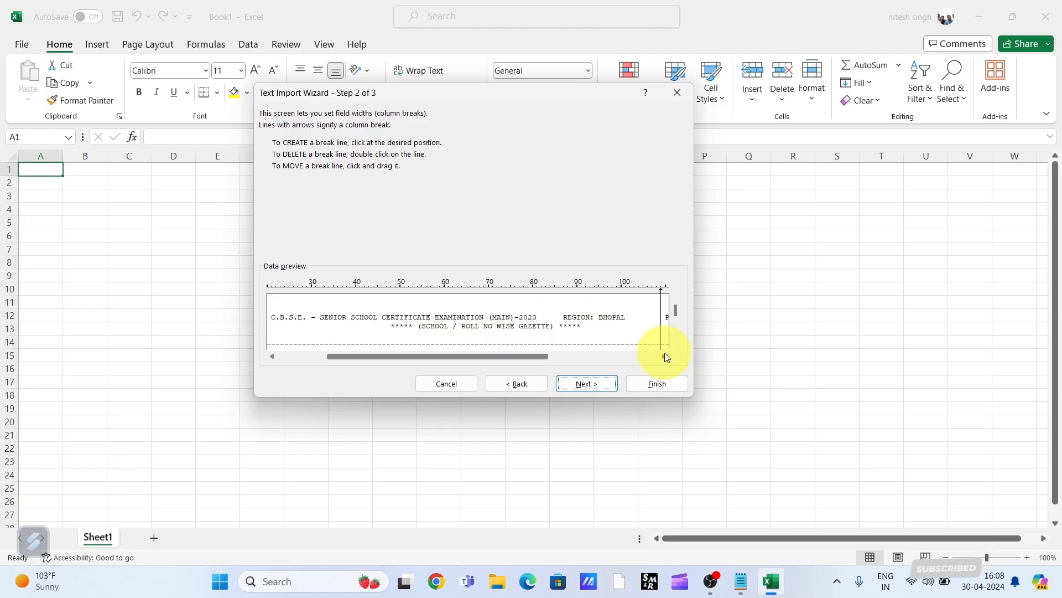
{"action": "left_click", "coordinate": [664, 356]}
{"action": "left_click", "coordinate": [665, 356]}
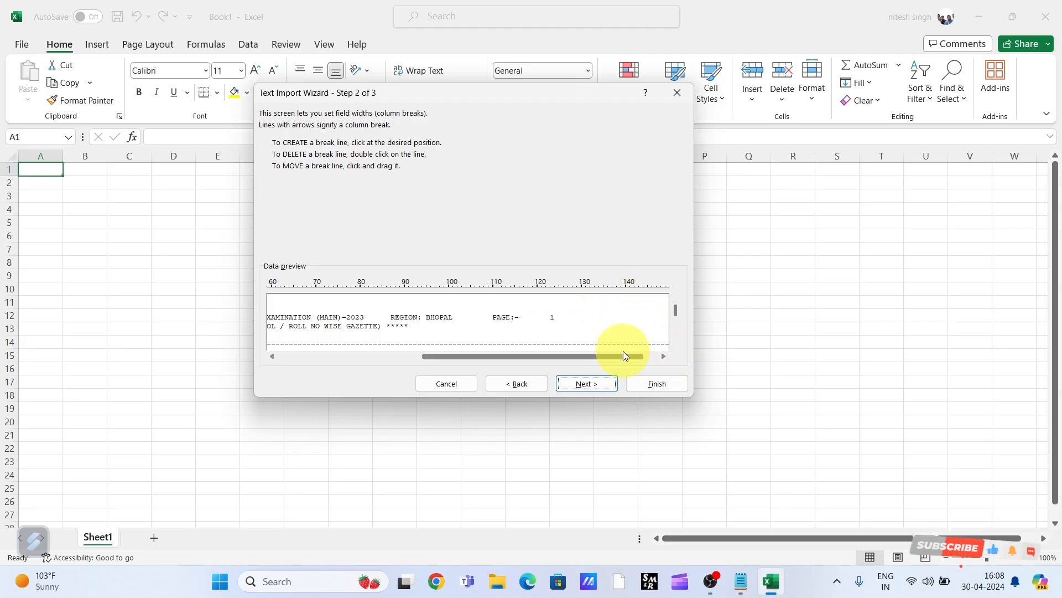
{"action": "left_click_drag", "start_coordinate": [649, 358], "coordinate": [671, 352]}
Add column breaks at about 9, 13, 57, 68, 72, 77, 81 and 85 to separate roll number, gender, name and first subjects' marks.
{"action": "left_click_drag", "start_coordinate": [675, 311], "coordinate": [674, 317]}
{"action": "left_click_drag", "start_coordinate": [638, 359], "coordinate": [463, 359]}
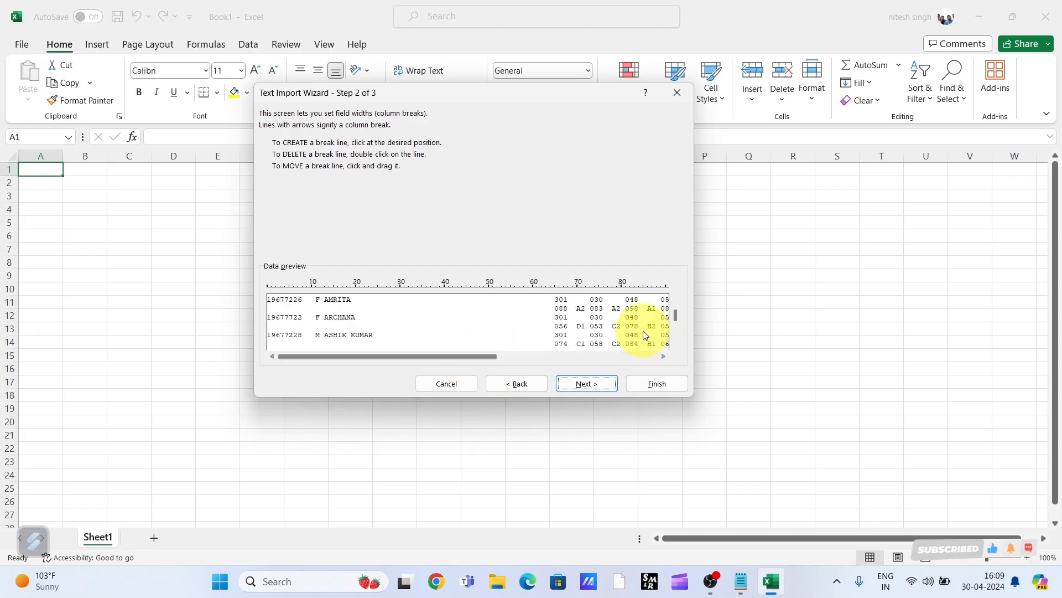
{"action": "left_click_drag", "start_coordinate": [675, 313], "coordinate": [678, 297]}
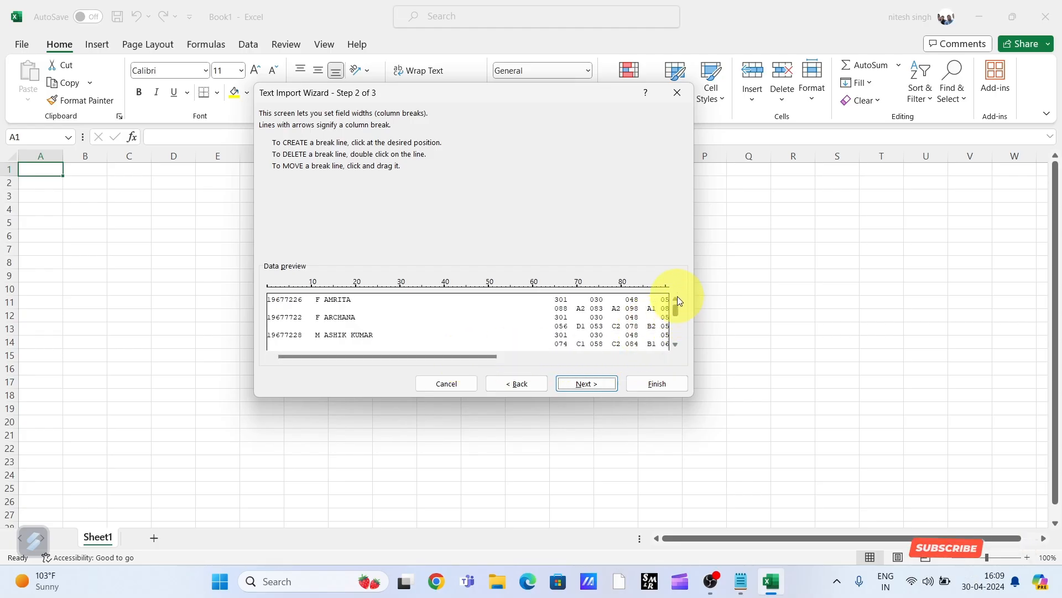
{"action": "left_click", "coordinate": [675, 344]}
{"action": "left_click", "coordinate": [674, 346]}
{"action": "left_click", "coordinate": [674, 345]}
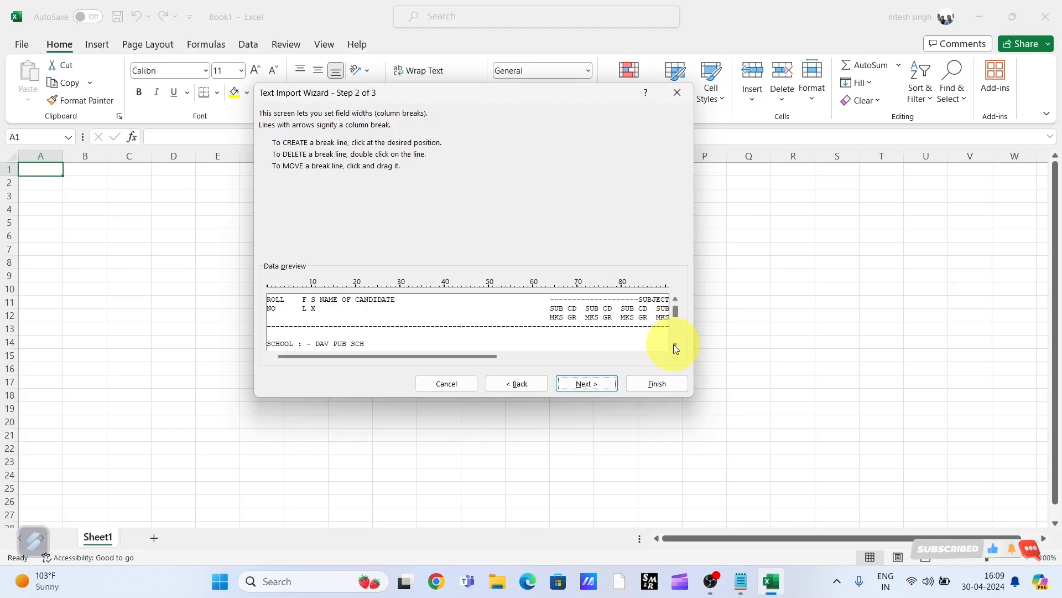
{"action": "left_click", "coordinate": [675, 346]}
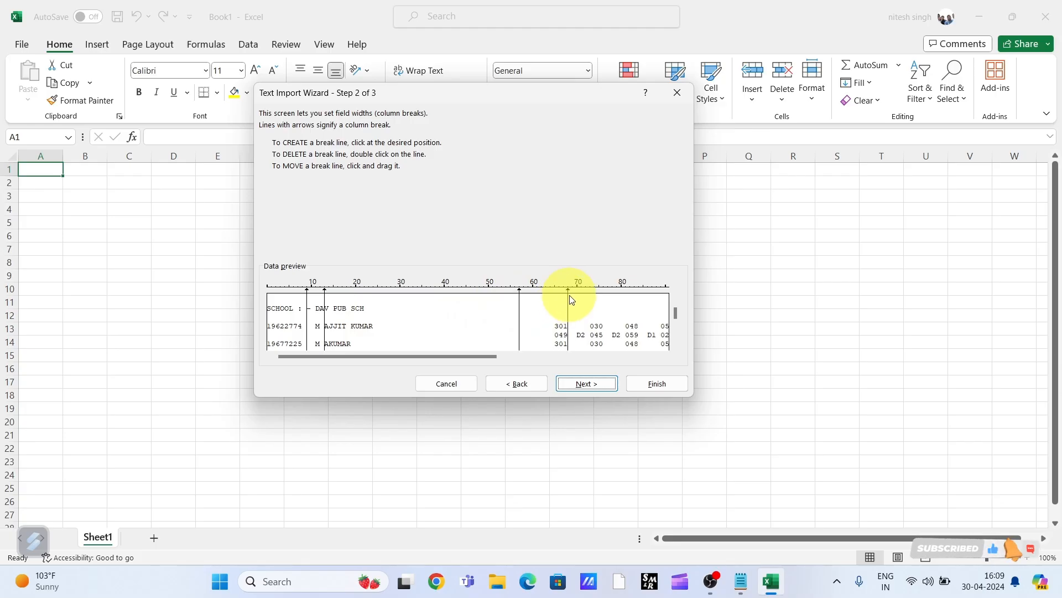
{"action": "left_click", "coordinate": [608, 293]}
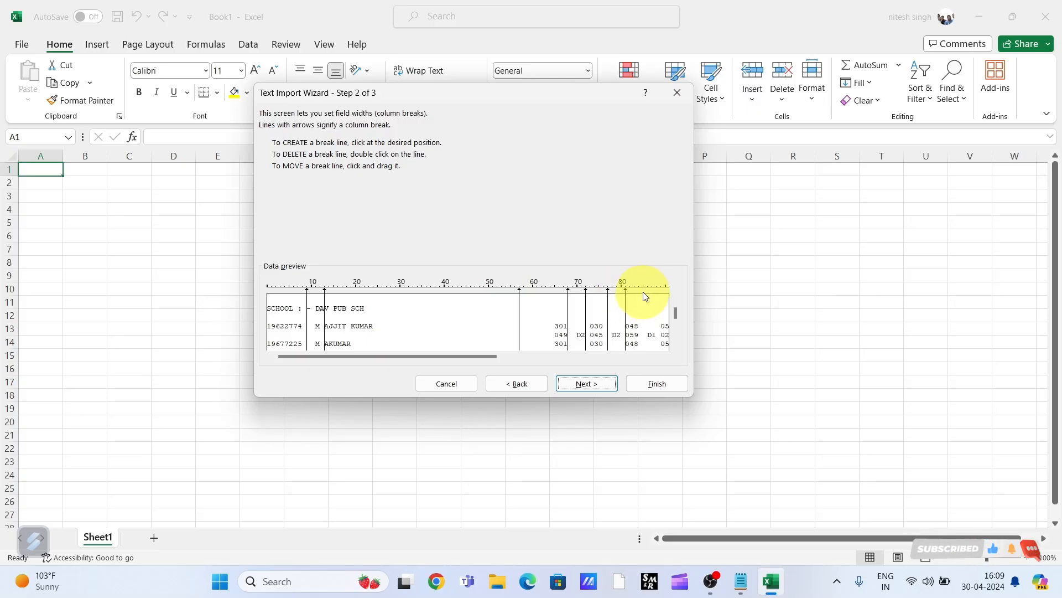
Add column breaks at about 89, 93, 96, 100, 104, 108, 111, 117, 119 and 122 for the remaining subject marks and grades.
{"action": "left_click", "coordinate": [663, 357]}
{"action": "left_click_drag", "start_coordinate": [663, 355], "coordinate": [663, 356]}
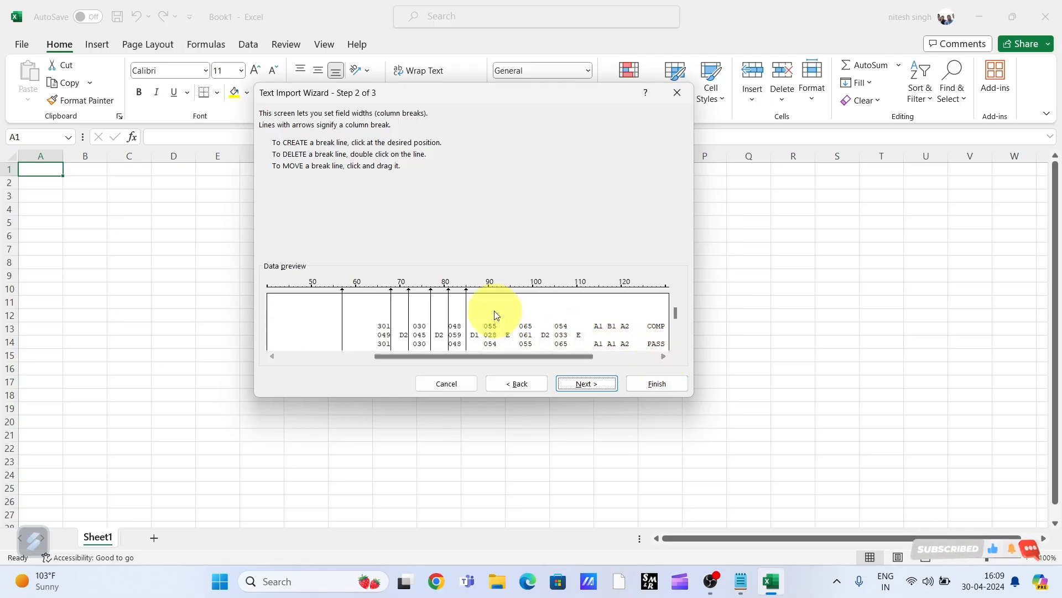
{"action": "left_click", "coordinate": [483, 299]}
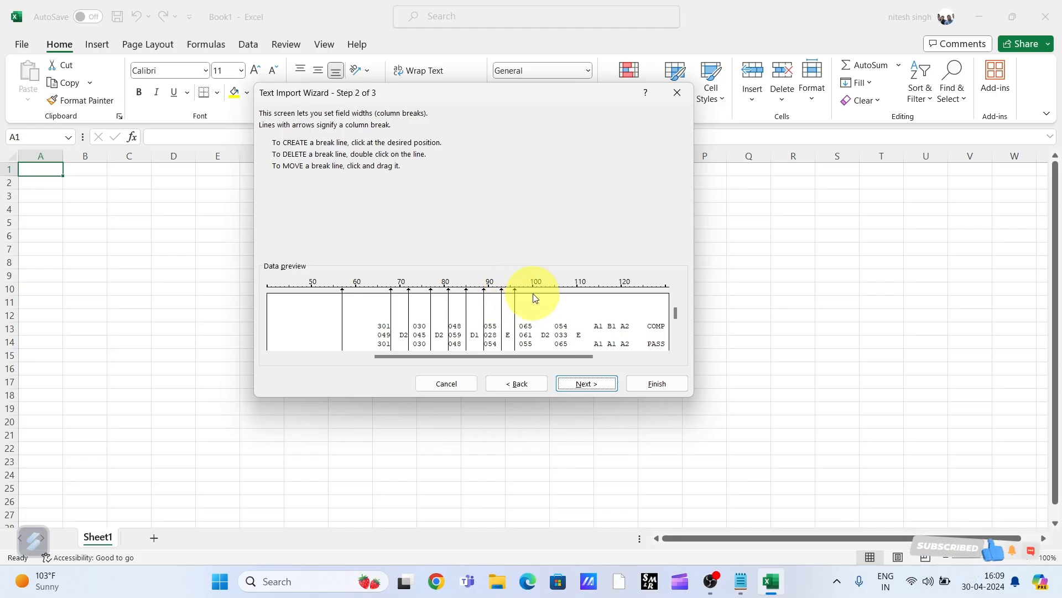
{"action": "left_click", "coordinate": [569, 298]}
{"action": "left_click", "coordinate": [582, 298]}
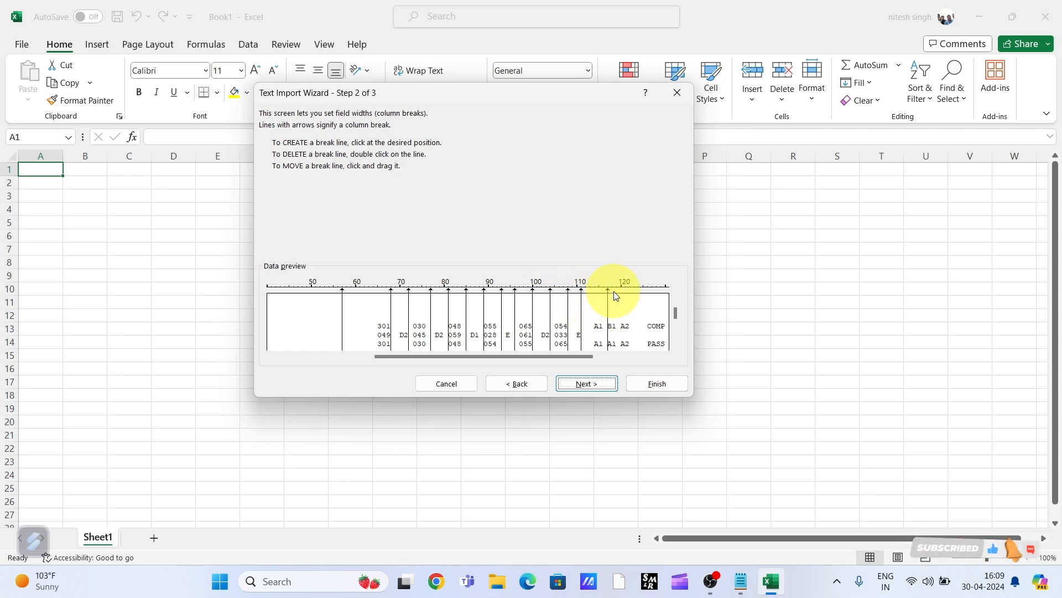
Add a column break at about 134, between the result column and the subject codes that follow it.
{"action": "left_click", "coordinate": [665, 357]}
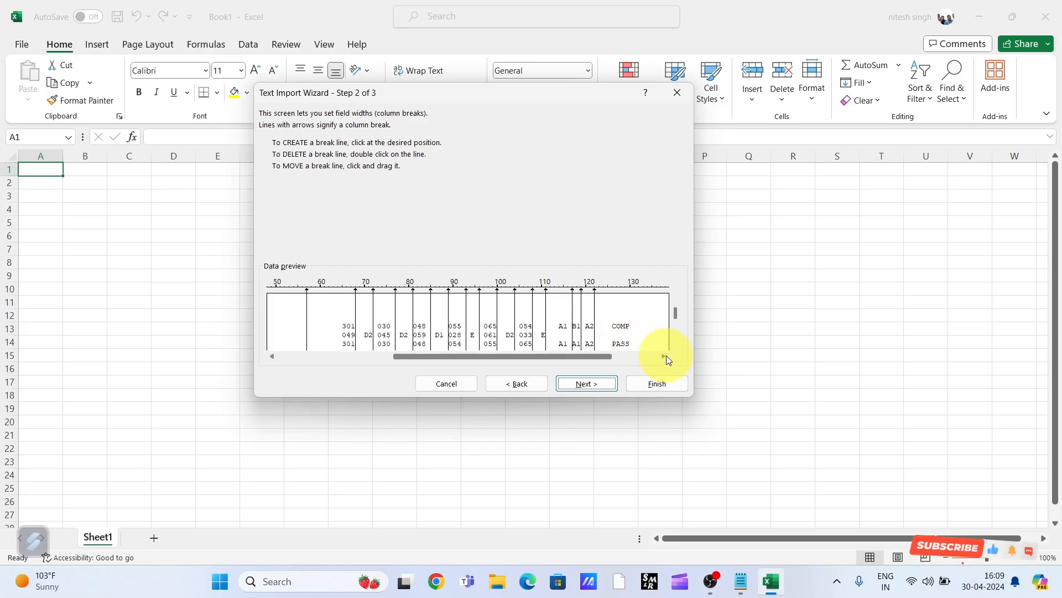
{"action": "left_click", "coordinate": [665, 357]}
{"action": "left_click", "coordinate": [564, 302]}
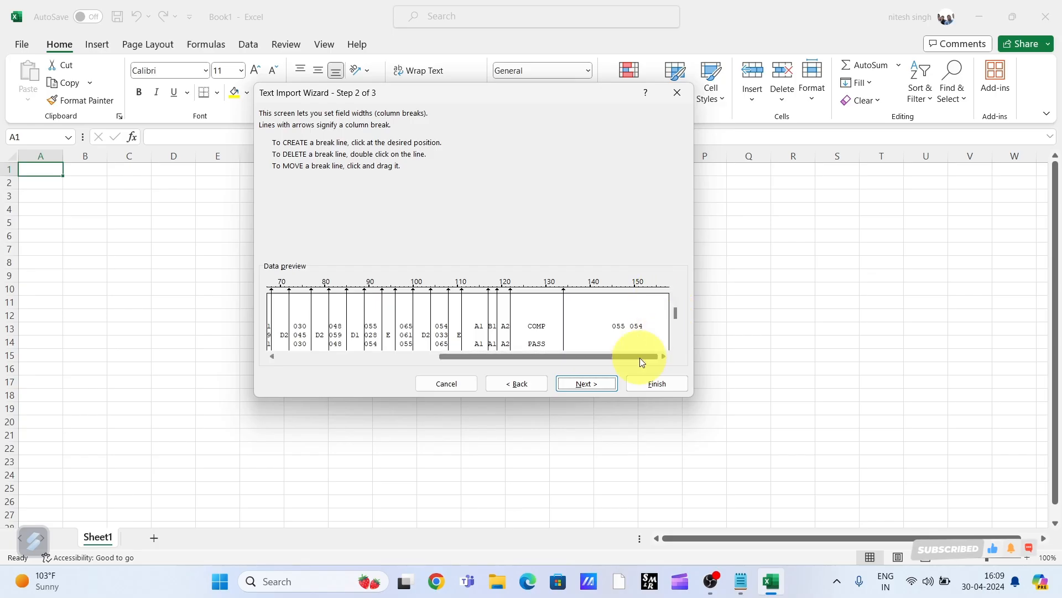
Accept the column breaks and complete the text import with the General data format for all columns.
{"action": "left_click_drag", "start_coordinate": [583, 355], "coordinate": [440, 356]}
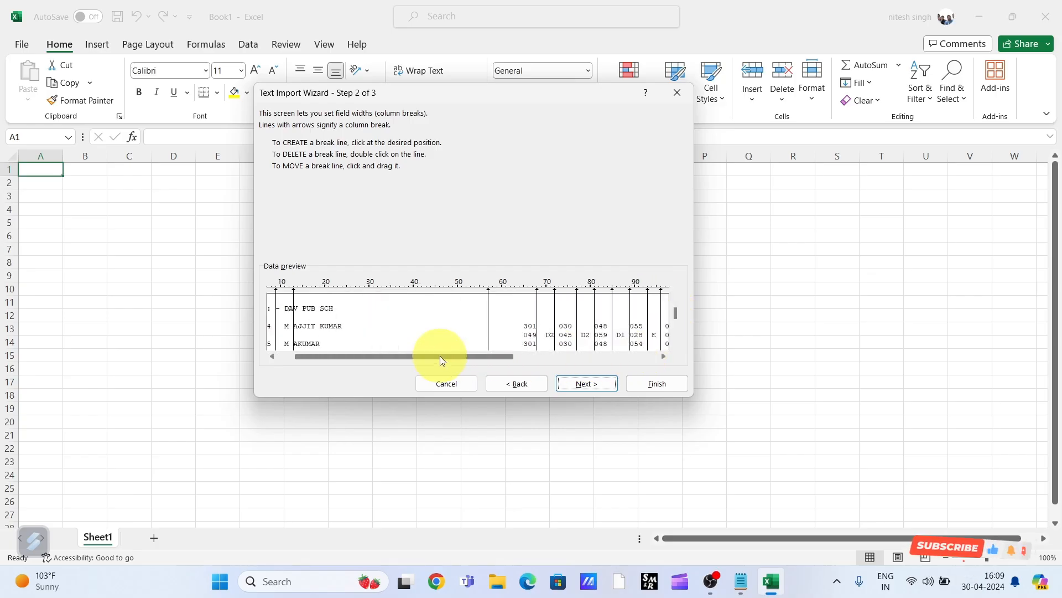
{"action": "left_click", "coordinate": [578, 383]}
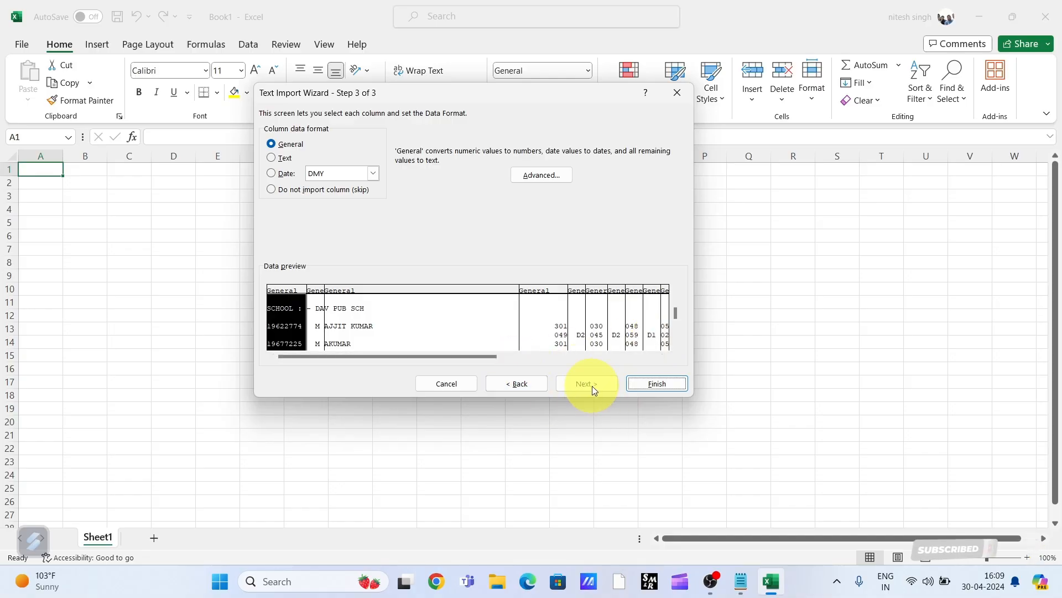
{"action": "left_click", "coordinate": [664, 386]}
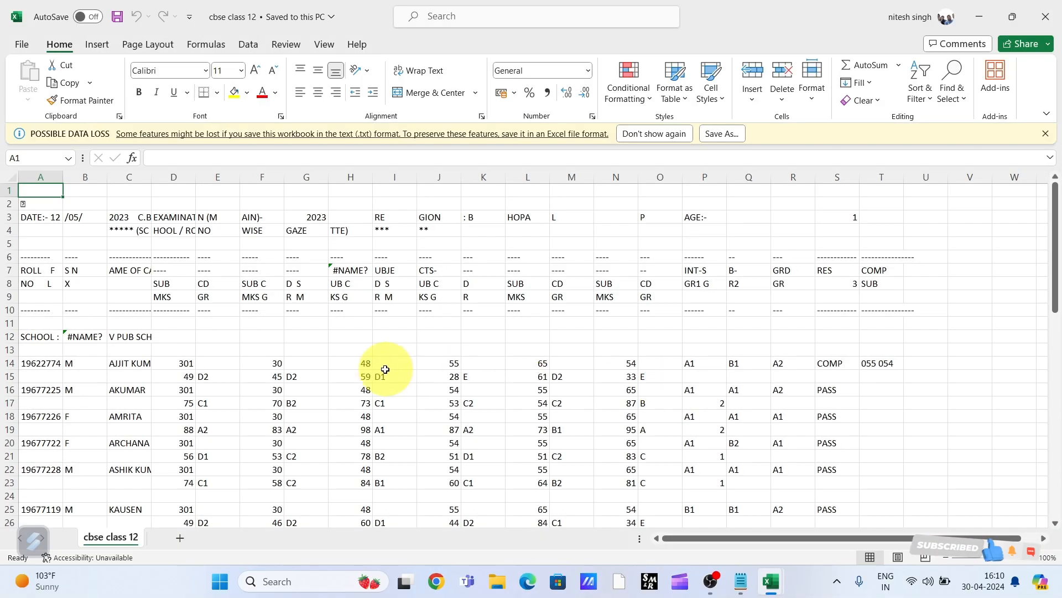
Delete rows 1 to 12, holding the report title, column headings and school line above the student records.
{"action": "scroll", "coordinate": [556, 358], "scroll_direction": "down", "scroll_amount": 3}
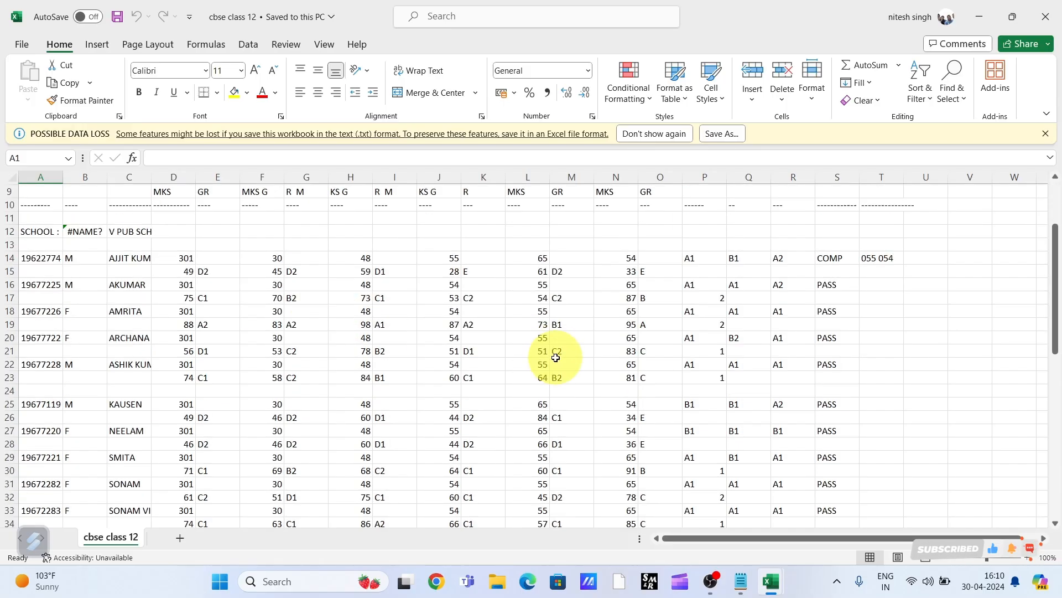
{"action": "scroll", "coordinate": [556, 358], "scroll_direction": "down", "scroll_amount": 6}
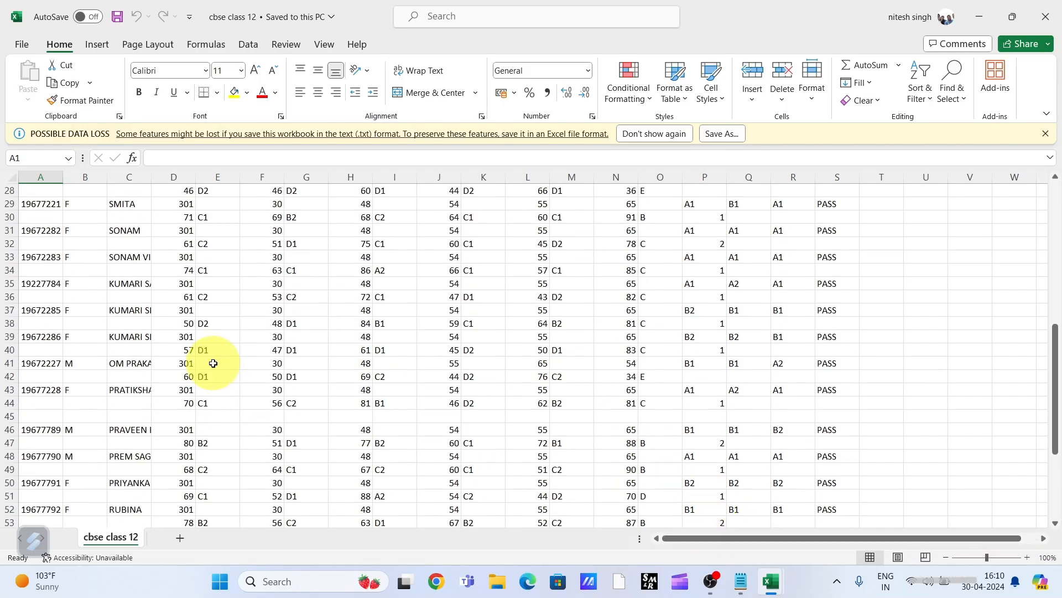
{"action": "scroll", "coordinate": [213, 359], "scroll_direction": "up", "scroll_amount": 9}
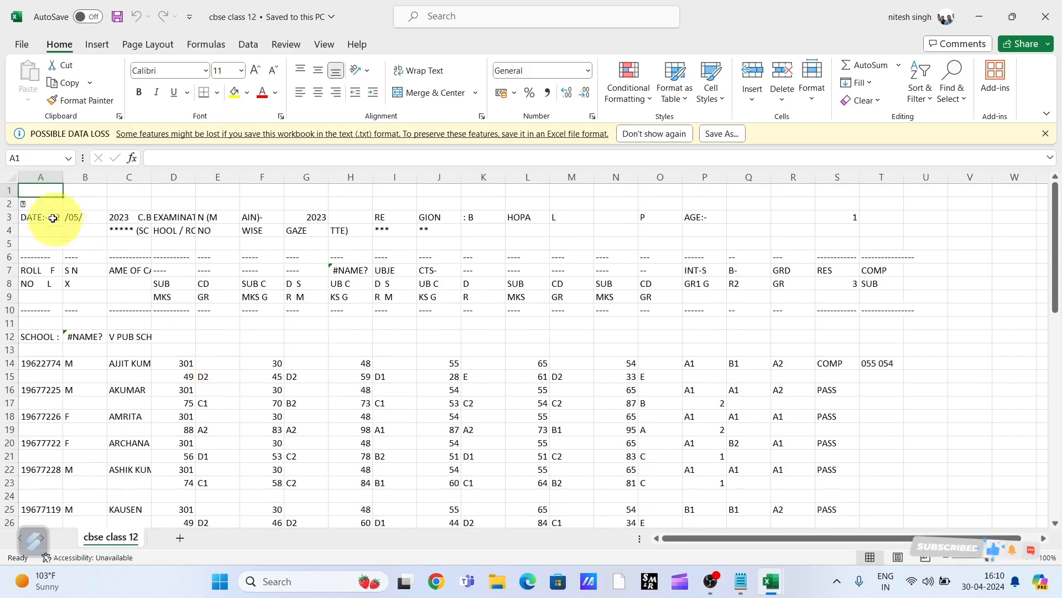
{"action": "scroll", "coordinate": [23, 206], "scroll_direction": "up", "scroll_amount": 2}
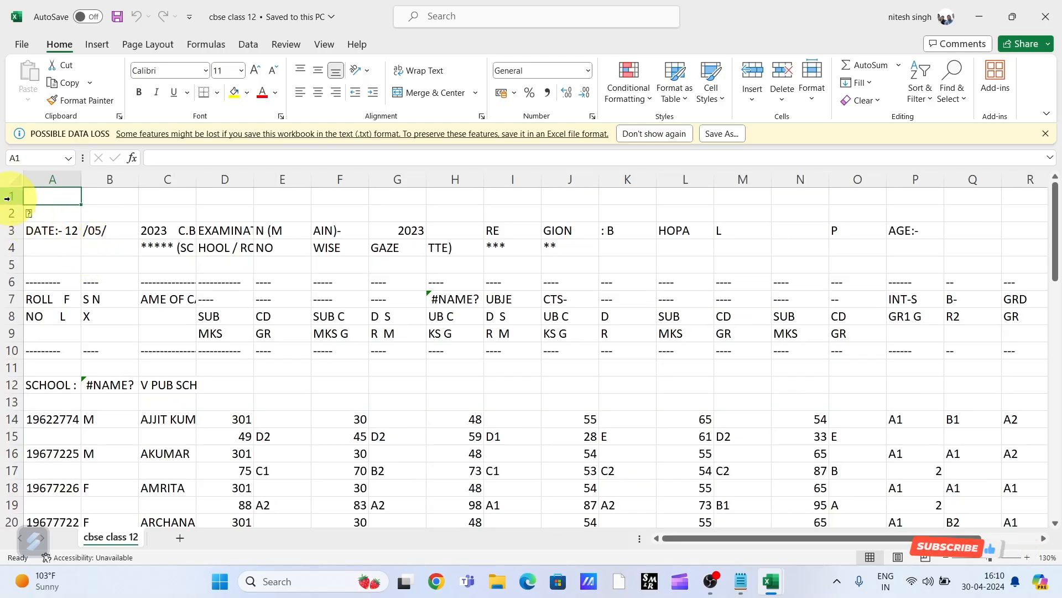
{"action": "left_click_drag", "start_coordinate": [7, 198], "coordinate": [8, 379]}
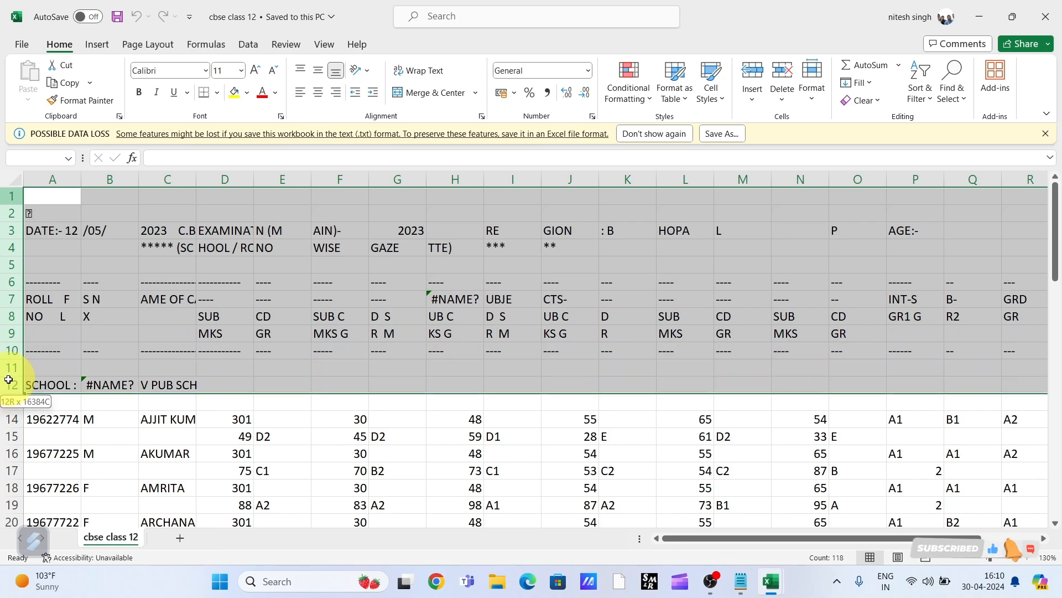
{"action": "right_click", "coordinate": [9, 202]}
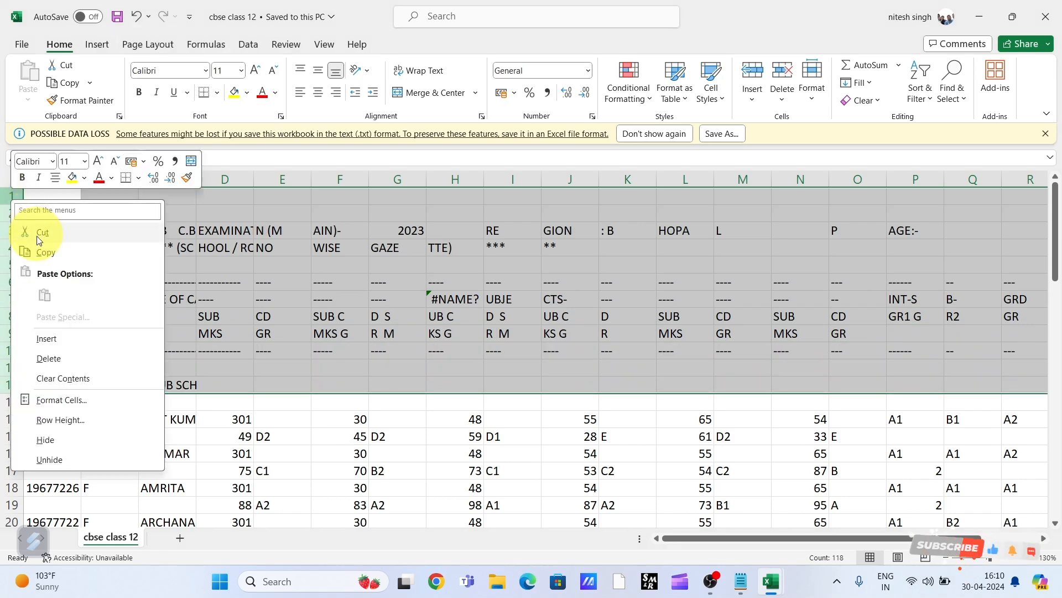
{"action": "left_click", "coordinate": [47, 358]}
{"action": "left_click", "coordinate": [381, 263]}
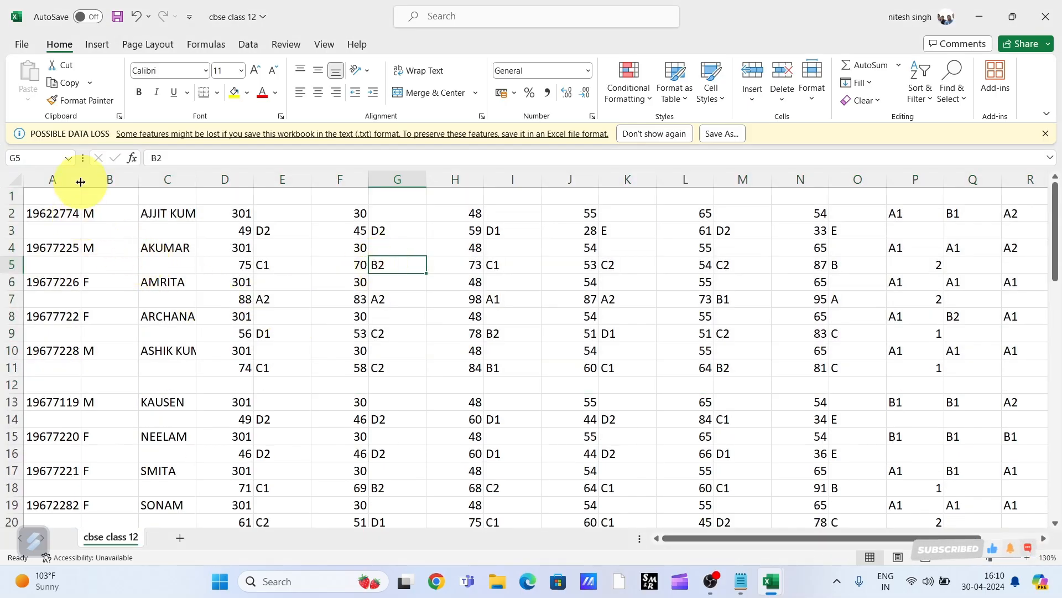
Widen column A with the roll numbers and column C with the student names.
{"action": "left_click_drag", "start_coordinate": [81, 181], "coordinate": [91, 180]}
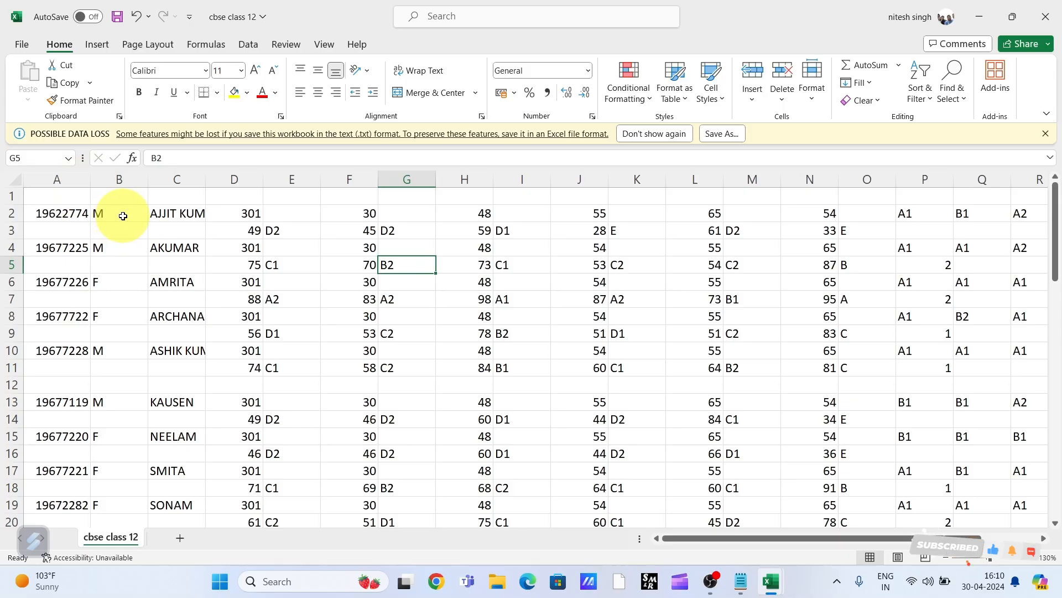
{"action": "left_click_drag", "start_coordinate": [209, 181], "coordinate": [234, 180]}
{"action": "scroll", "coordinate": [142, 275], "scroll_direction": "down", "scroll_amount": 2}
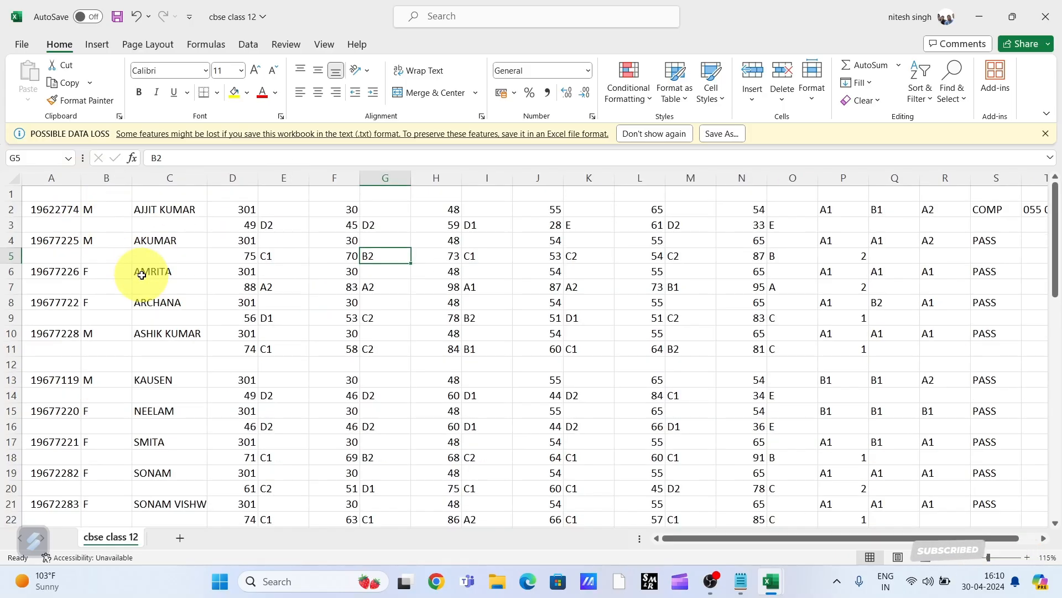
Center the contents of the result data range A2:T49 and apply all borders to it.
{"action": "left_click", "coordinate": [51, 207]}
{"action": "left_click_drag", "start_coordinate": [52, 209], "coordinate": [896, 437]}
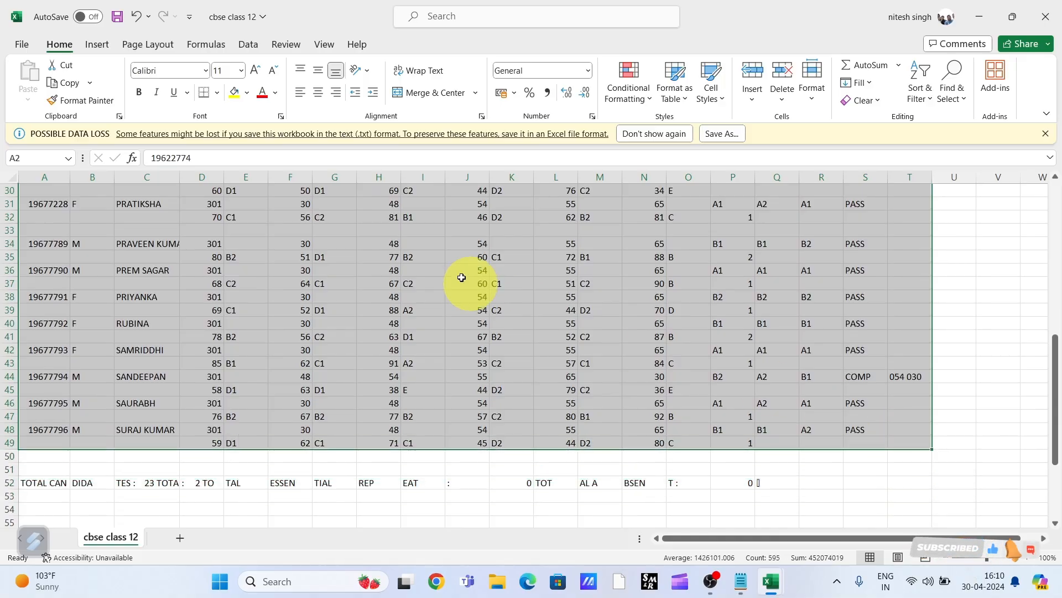
{"action": "left_click", "coordinate": [320, 94]}
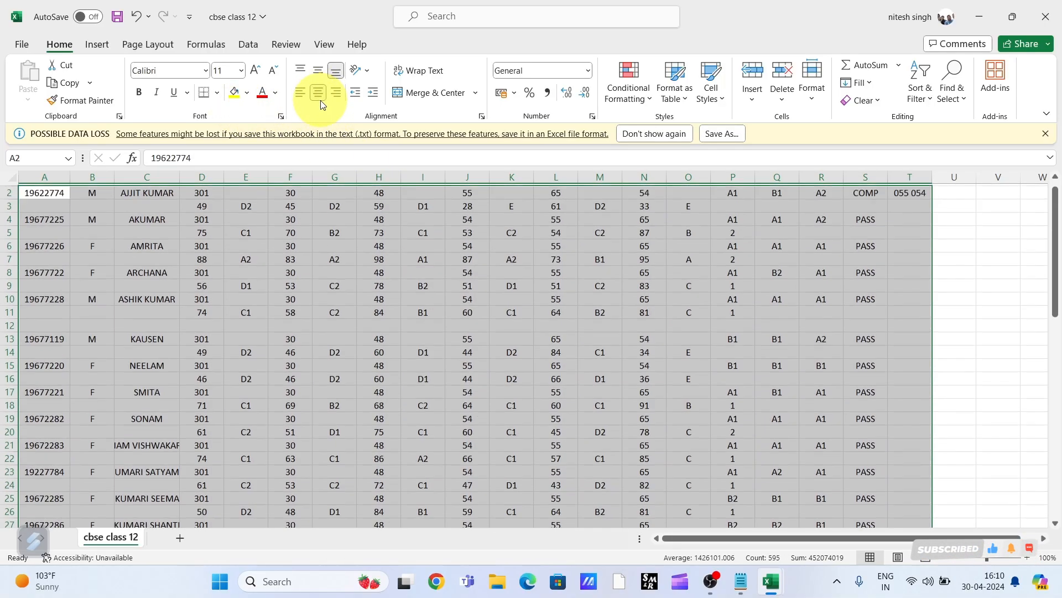
{"action": "left_click", "coordinate": [218, 93]}
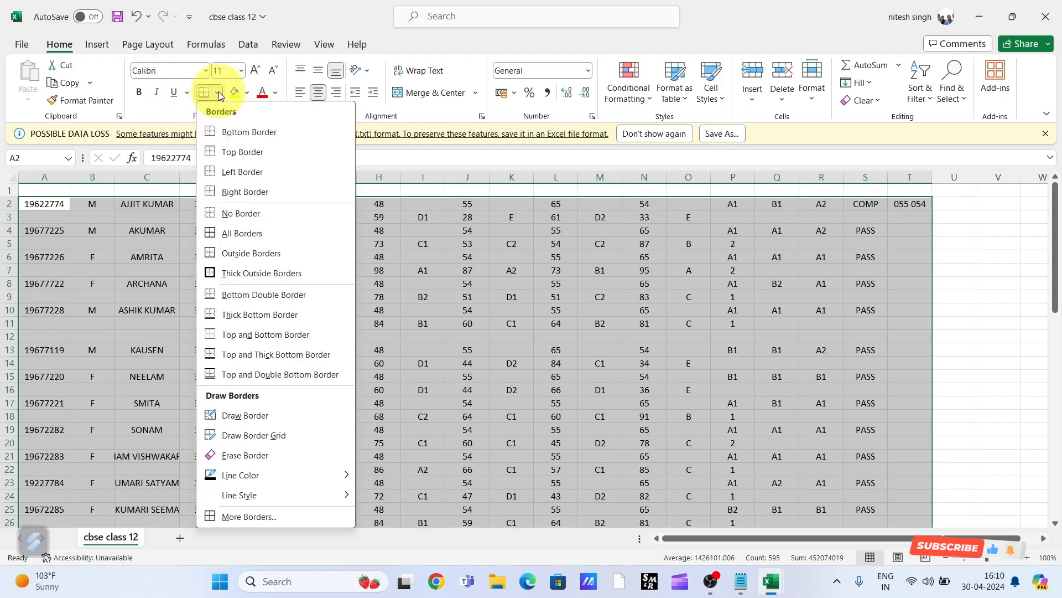
{"action": "left_click", "coordinate": [246, 235]}
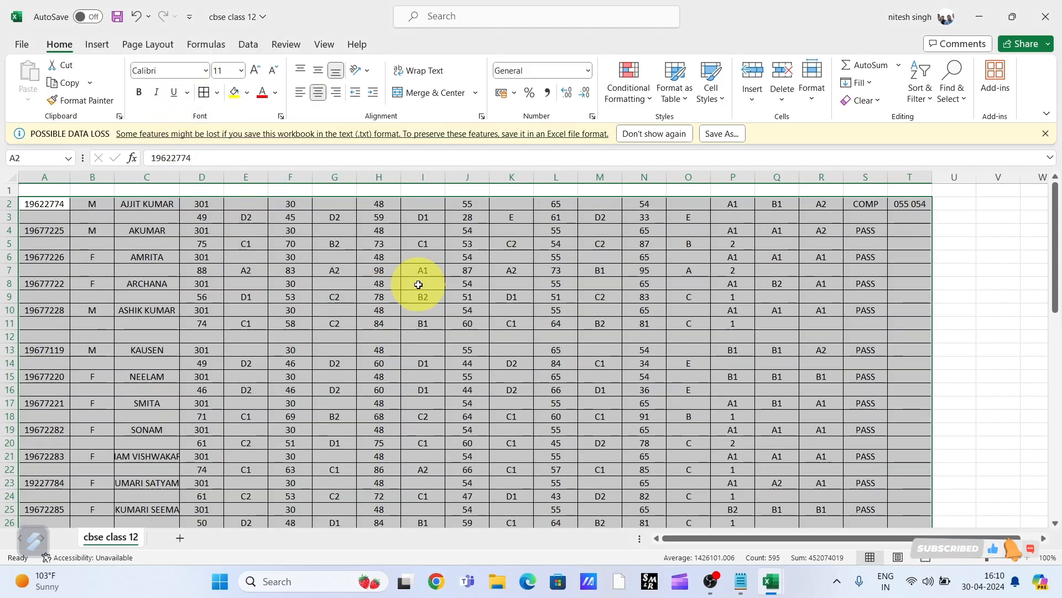
{"action": "left_click", "coordinate": [419, 284]}
Delete rows 51 and 52, including the total candidates summary line below the result table.
{"action": "scroll", "coordinate": [409, 298], "scroll_direction": "down", "scroll_amount": 12}
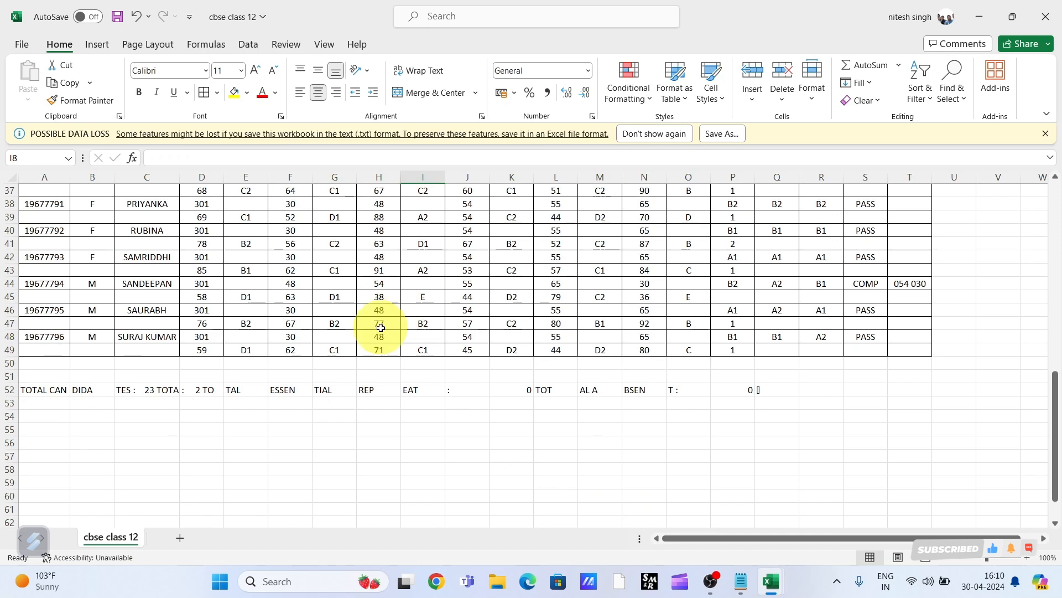
{"action": "left_click_drag", "start_coordinate": [7, 377], "coordinate": [10, 394]}
{"action": "right_click", "coordinate": [11, 380]}
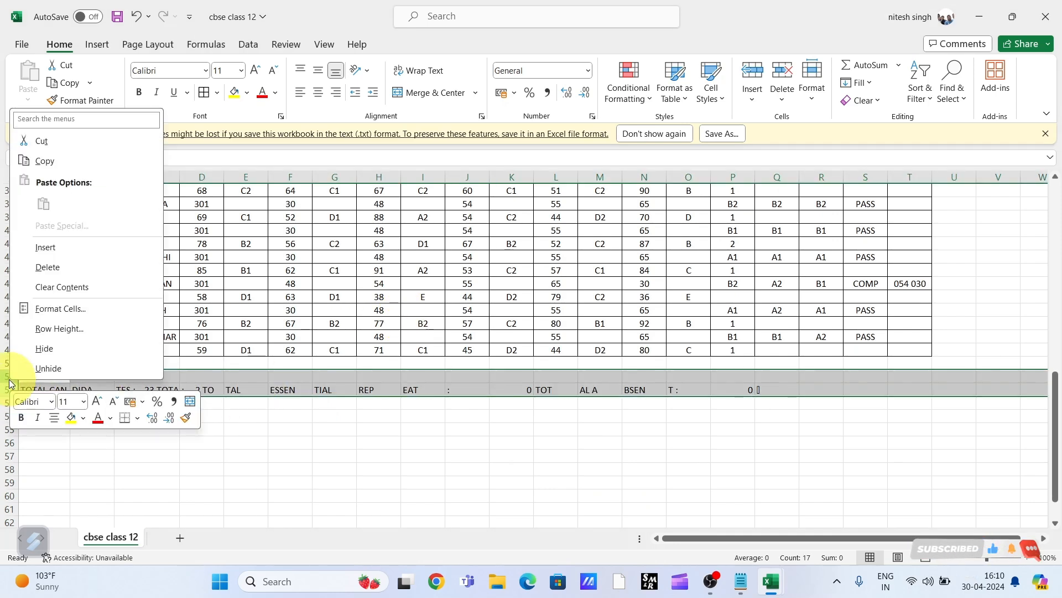
{"action": "left_click", "coordinate": [58, 266]}
{"action": "left_click", "coordinate": [363, 446]}
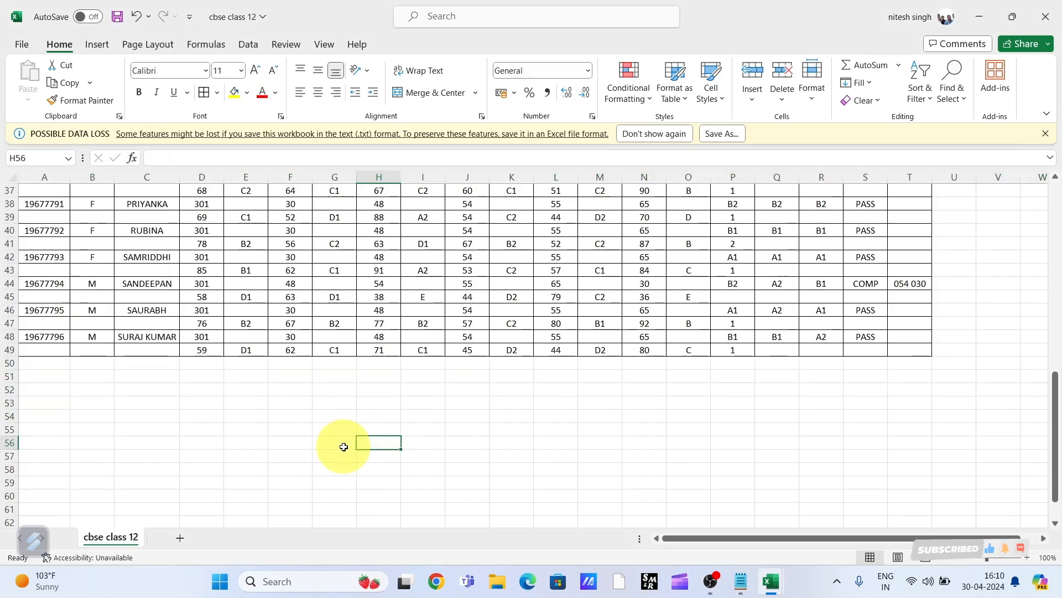
Delete the blank row 12 between the student records.
{"action": "scroll", "coordinate": [332, 431], "scroll_direction": "up", "scroll_amount": 12}
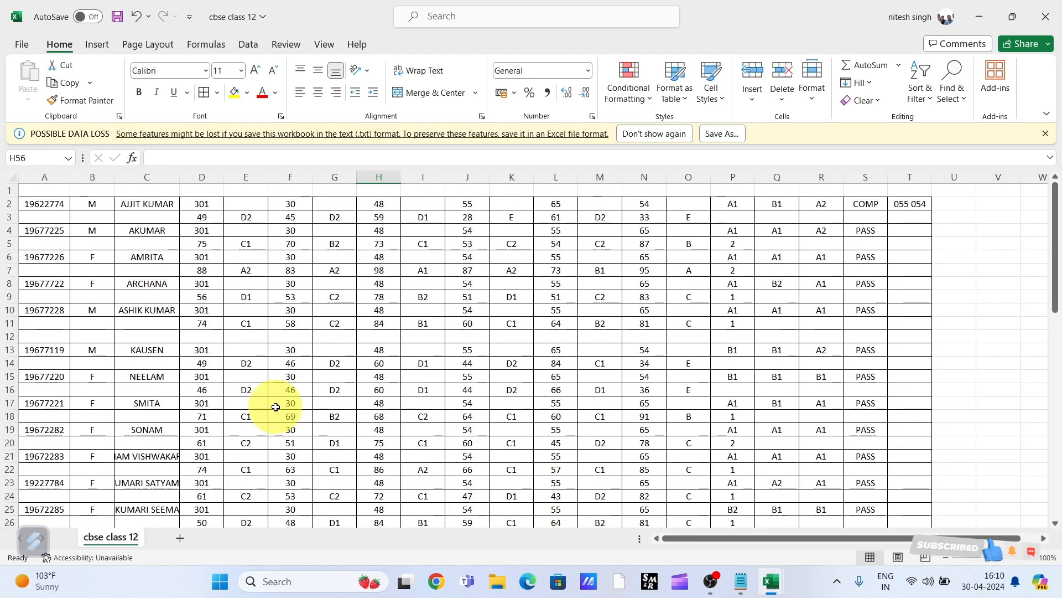
{"action": "scroll", "coordinate": [275, 407], "scroll_direction": "up", "scroll_amount": 1}
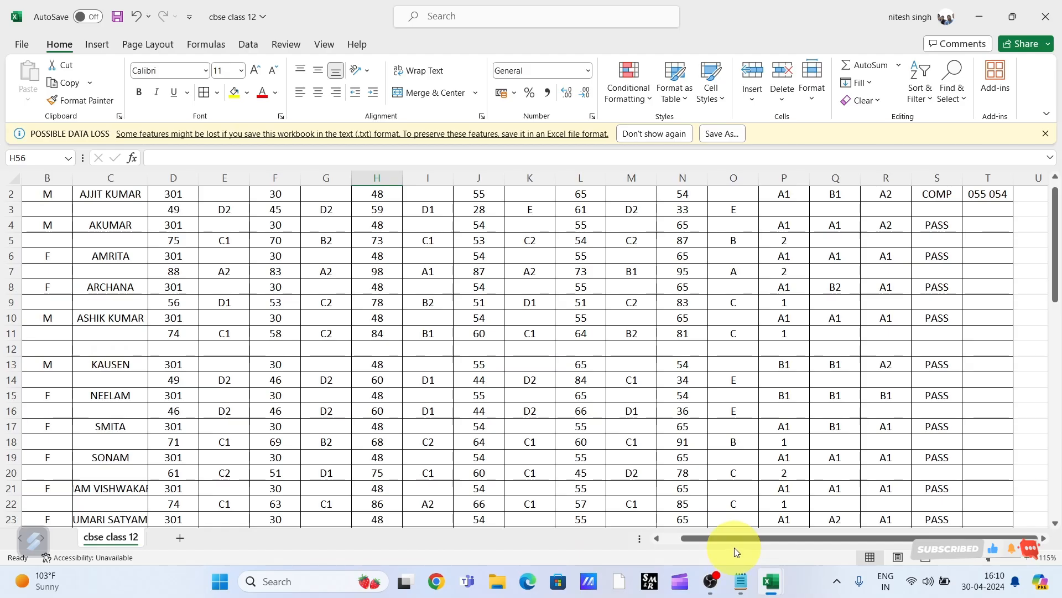
{"action": "left_click_drag", "start_coordinate": [729, 536], "coordinate": [699, 535]}
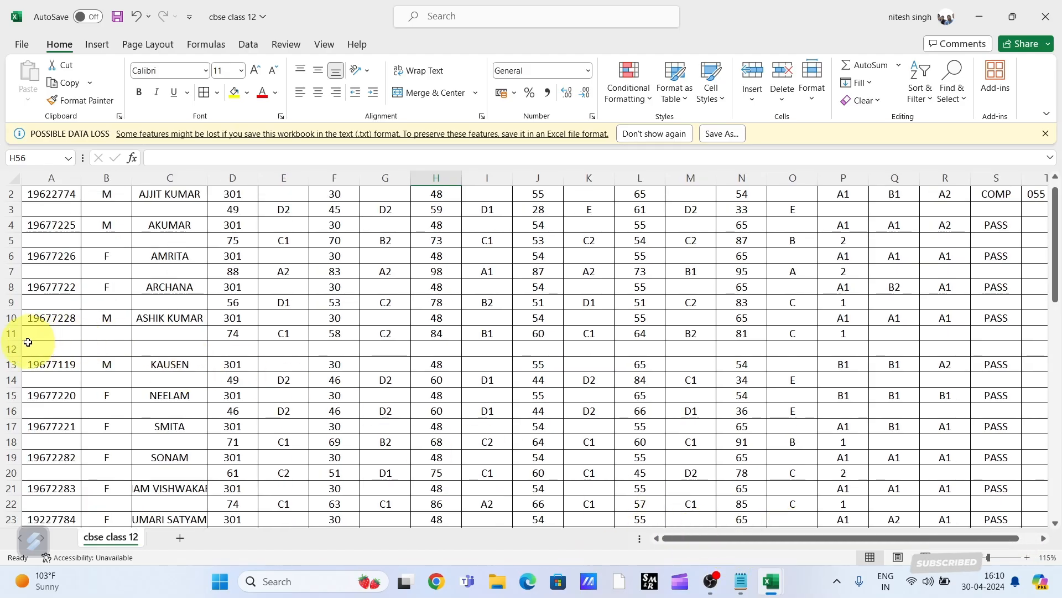
{"action": "left_click", "coordinate": [6, 348]}
{"action": "left_click_drag", "start_coordinate": [38, 347], "coordinate": [1024, 347]}
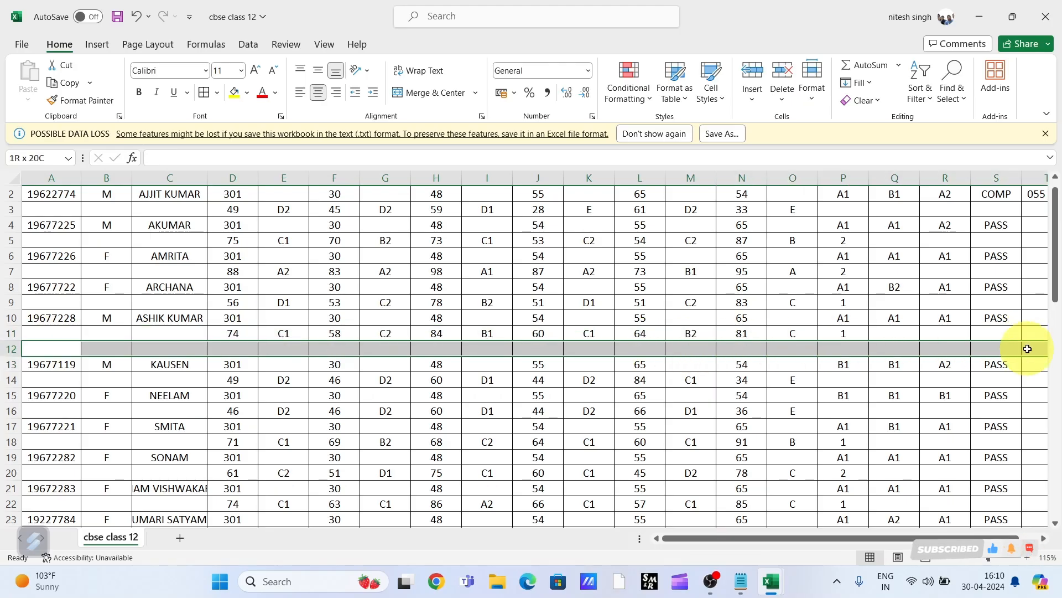
{"action": "right_click", "coordinate": [6, 349]}
{"action": "left_click", "coordinate": [49, 238]}
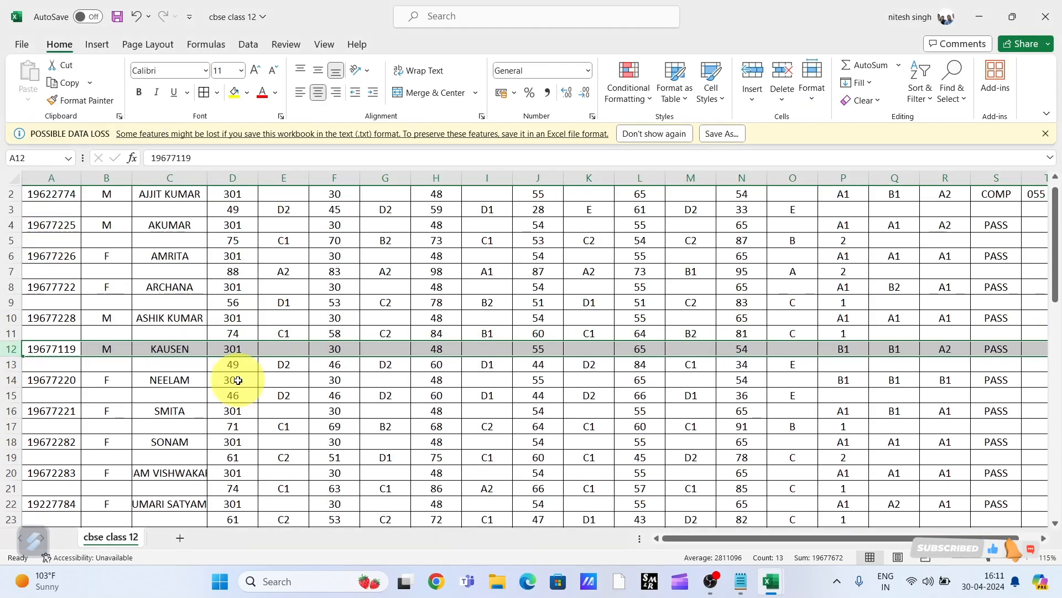
Delete the blank row 32 between the student records further down the table.
{"action": "scroll", "coordinate": [238, 380], "scroll_direction": "down", "scroll_amount": 4}
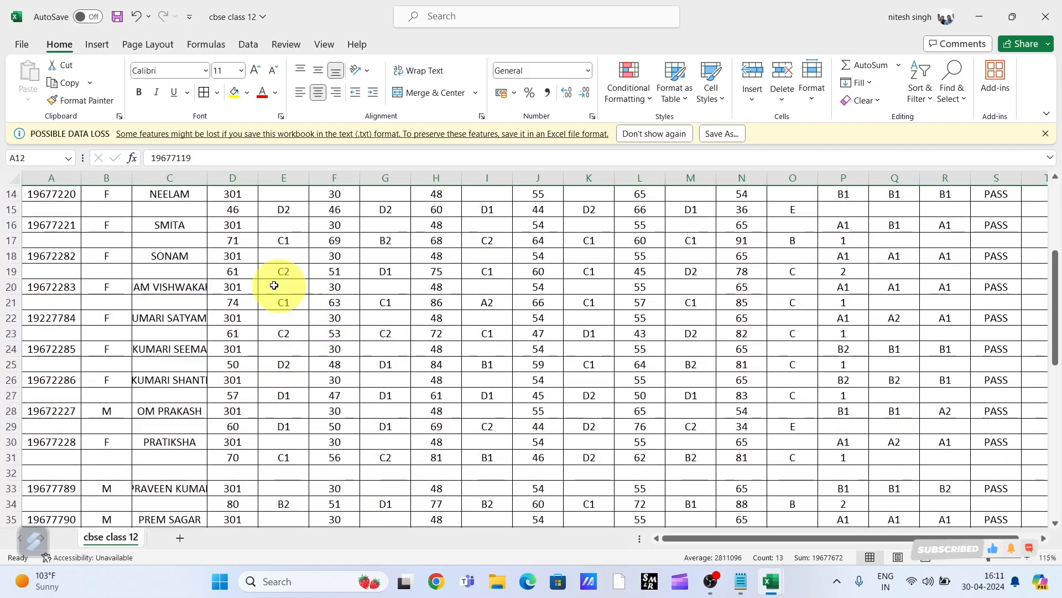
{"action": "left_click", "coordinate": [269, 467]}
{"action": "scroll", "coordinate": [271, 466], "scroll_direction": "down", "scroll_amount": 3}
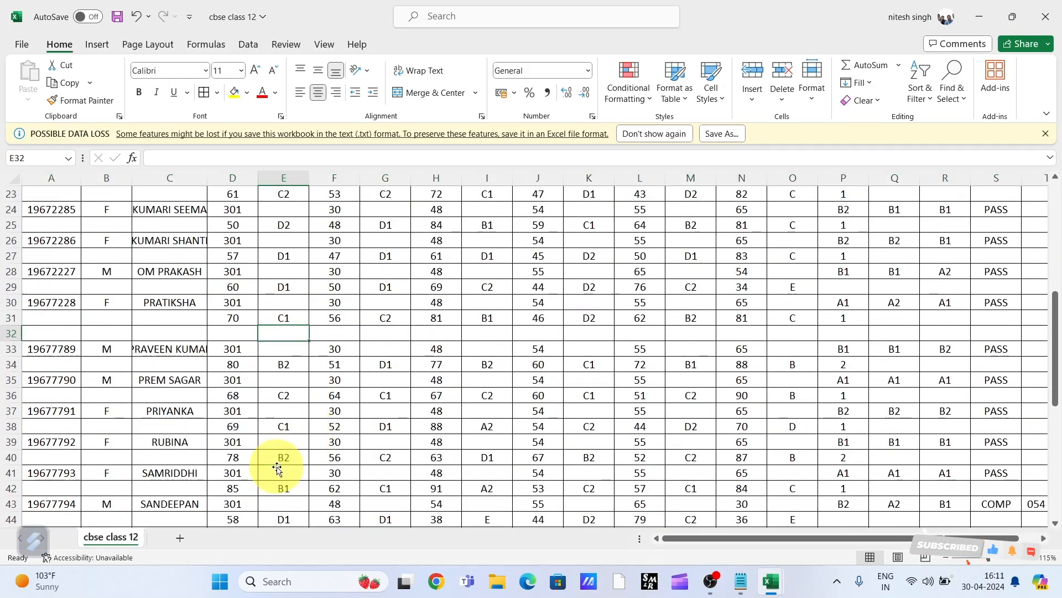
{"action": "left_click", "coordinate": [10, 330]}
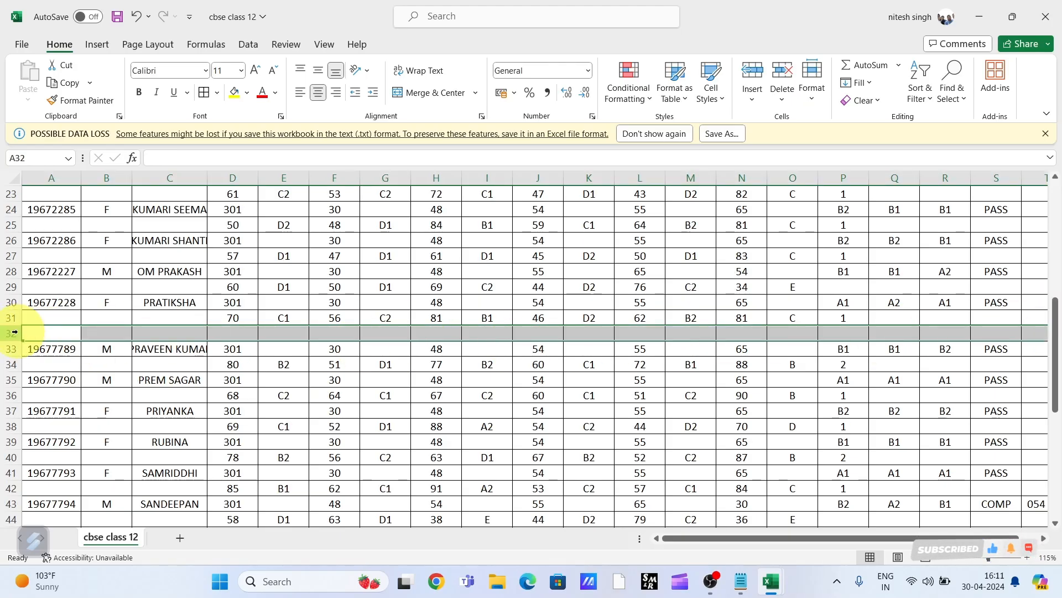
{"action": "left_click_drag", "start_coordinate": [49, 317], "coordinate": [387, 320]}
{"action": "left_click", "coordinate": [45, 332]}
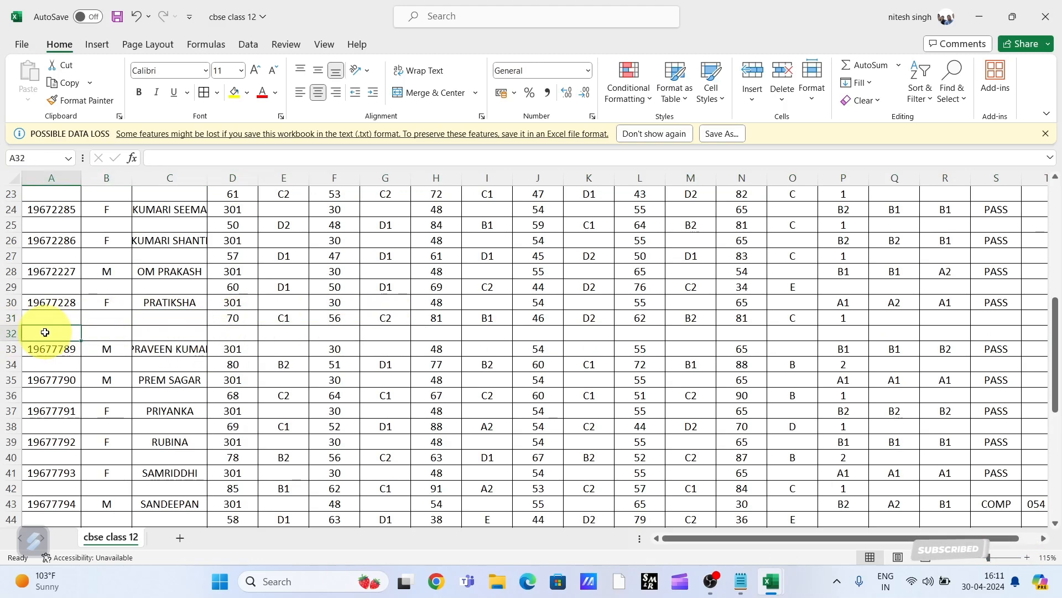
{"action": "left_click_drag", "start_coordinate": [44, 332], "coordinate": [849, 333]}
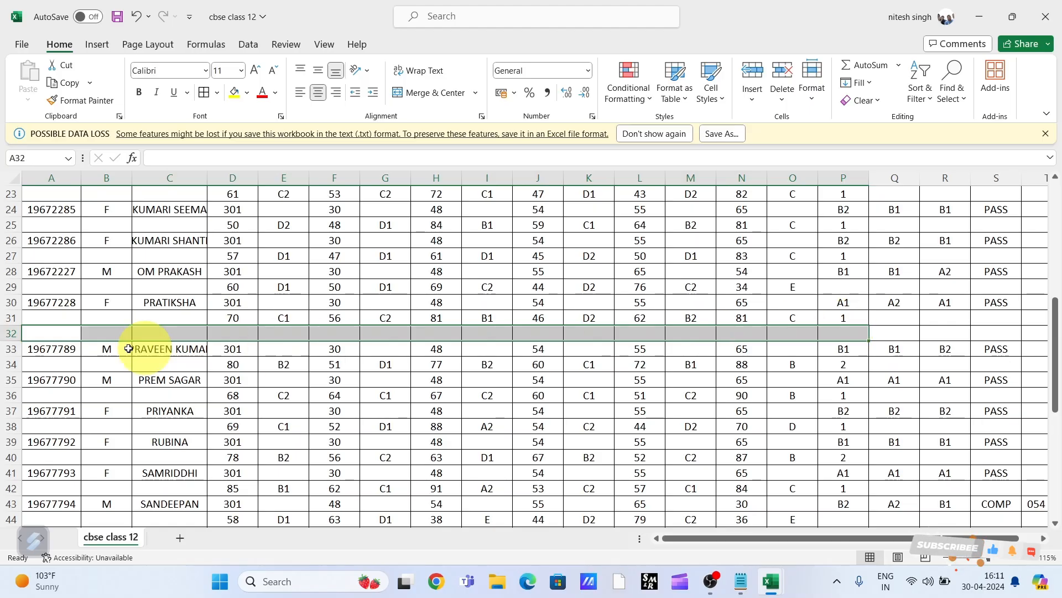
{"action": "left_click", "coordinate": [3, 333]}
{"action": "right_click", "coordinate": [3, 333]}
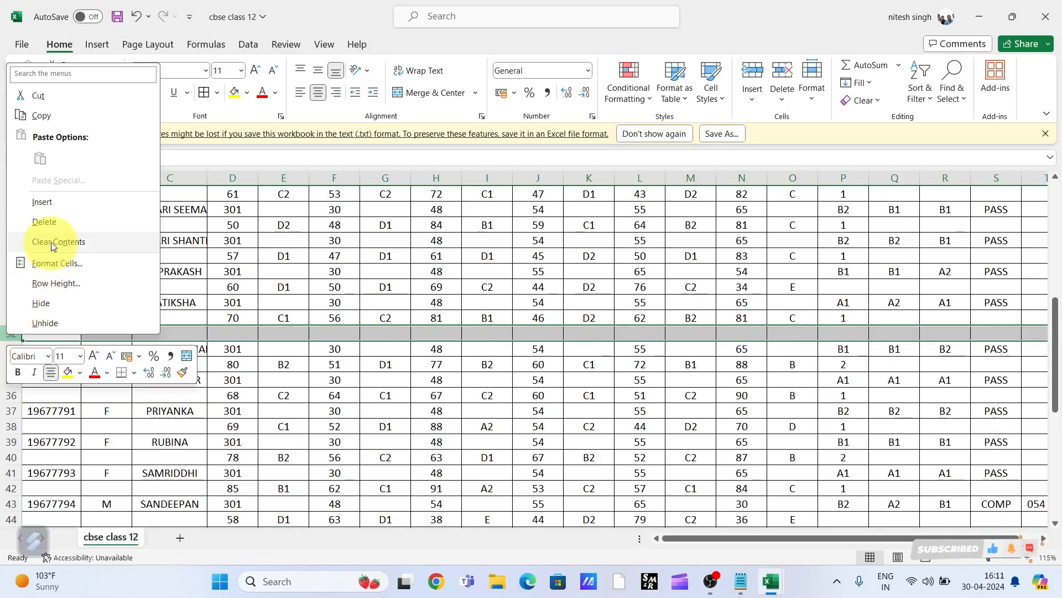
{"action": "left_click", "coordinate": [57, 227]}
{"action": "left_click", "coordinate": [415, 387]}
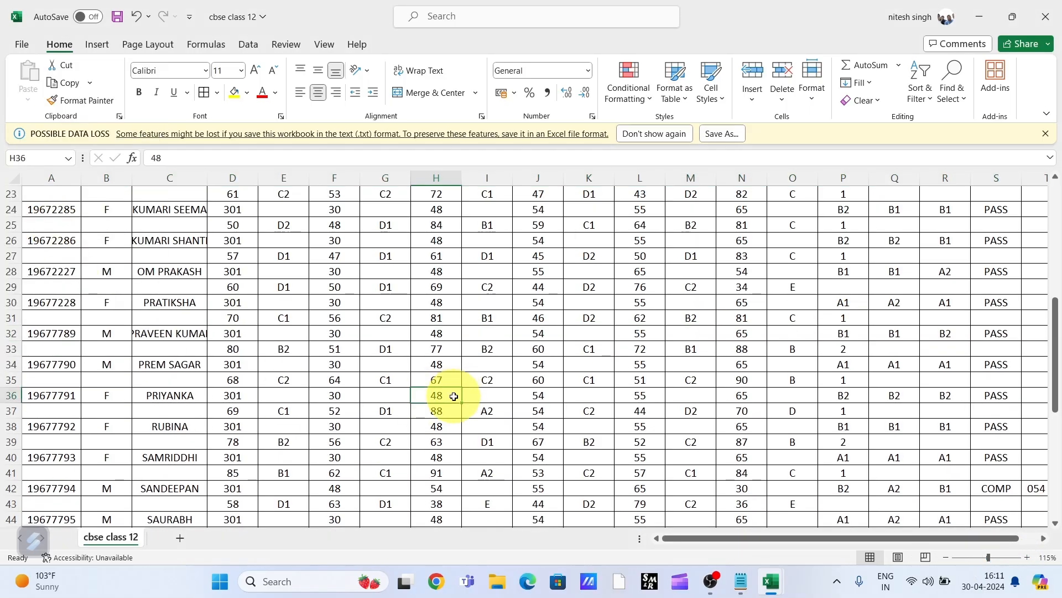
Widen the student name column C to about 20.44 so the longest names fit.
{"action": "scroll", "coordinate": [436, 397], "scroll_direction": "down", "scroll_amount": 2}
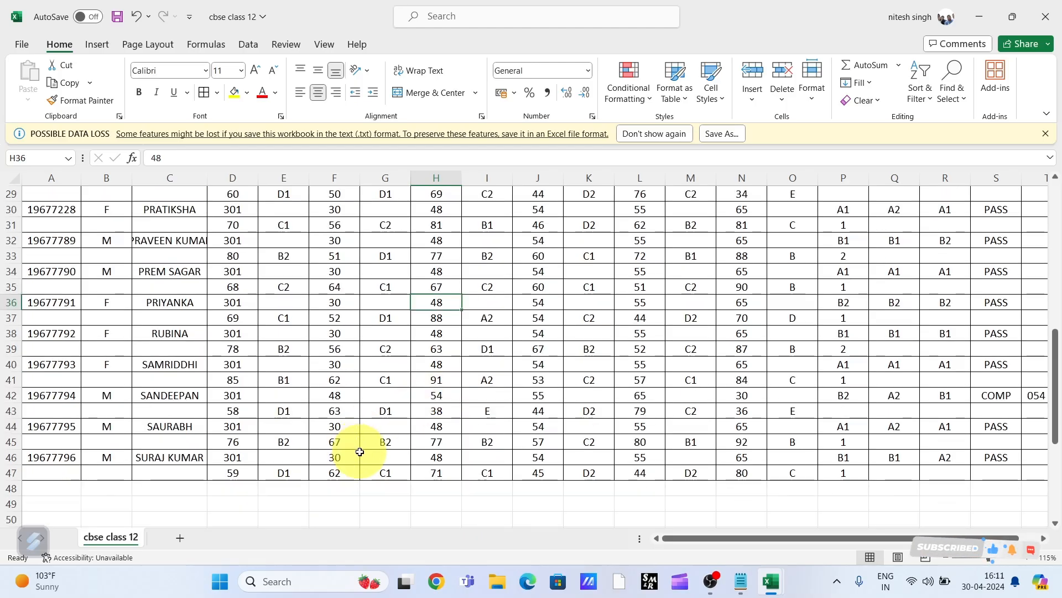
{"action": "scroll", "coordinate": [359, 452], "scroll_direction": "up", "scroll_amount": 8}
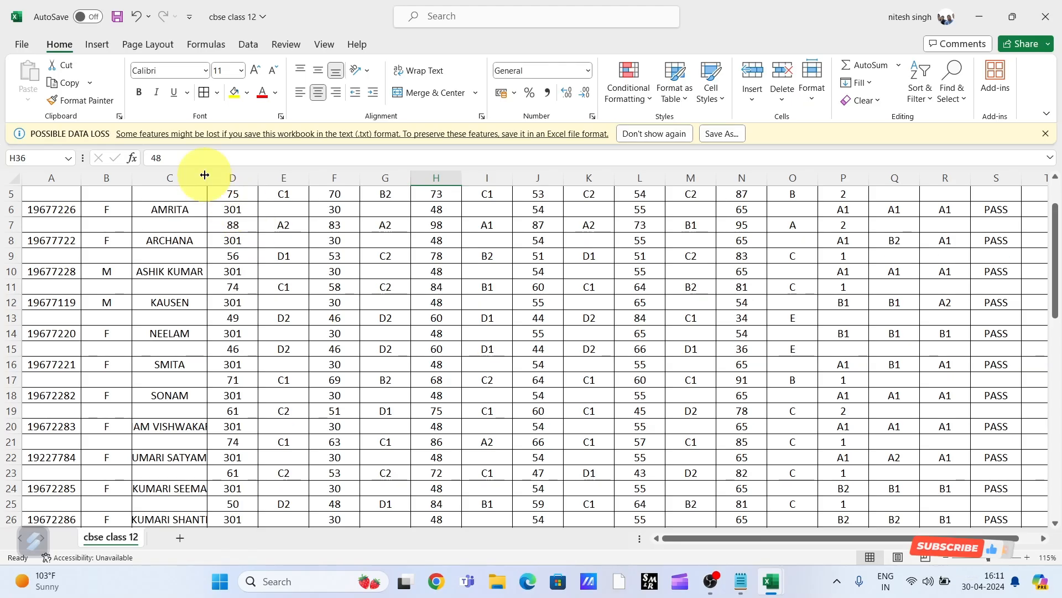
{"action": "left_click_drag", "start_coordinate": [208, 178], "coordinate": [234, 179]}
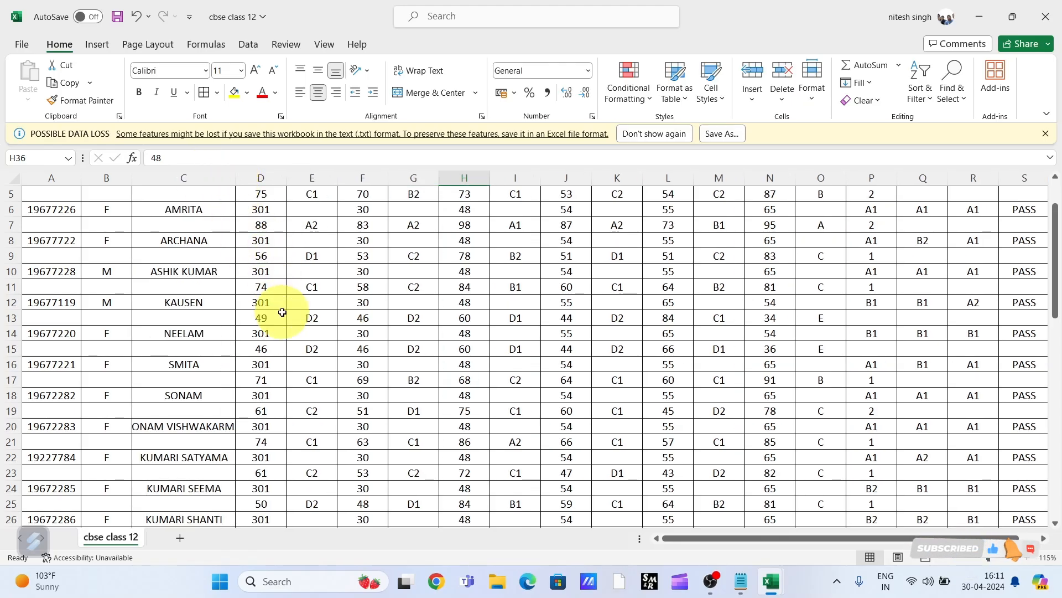
{"action": "left_click_drag", "start_coordinate": [238, 176], "coordinate": [255, 176]}
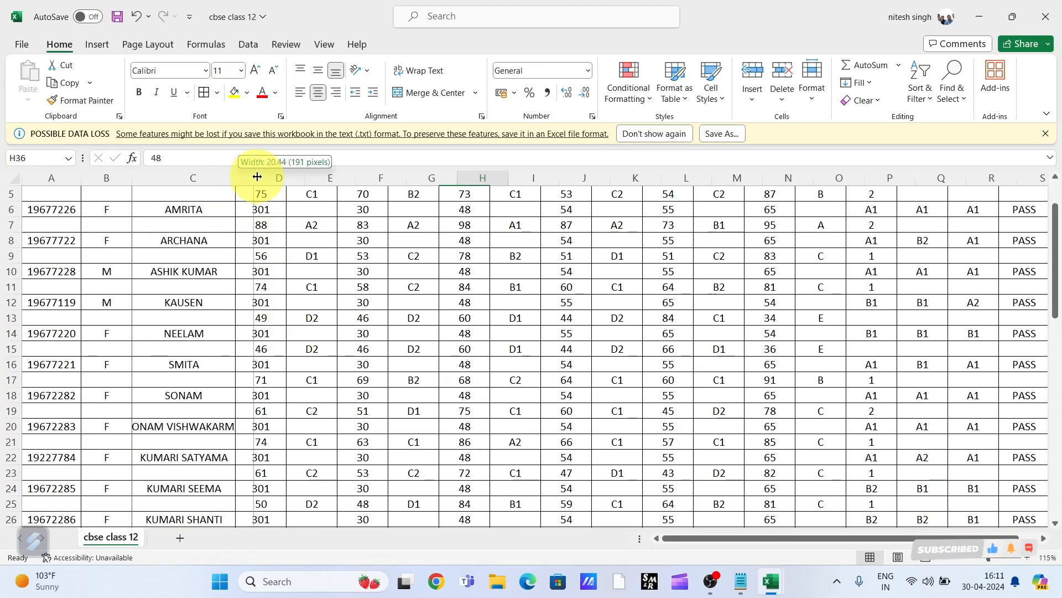
Examine how the first student's record splits subject codes in row 2 from marks and grades in row 3.
{"action": "scroll", "coordinate": [325, 308], "scroll_direction": "up", "scroll_amount": 2}
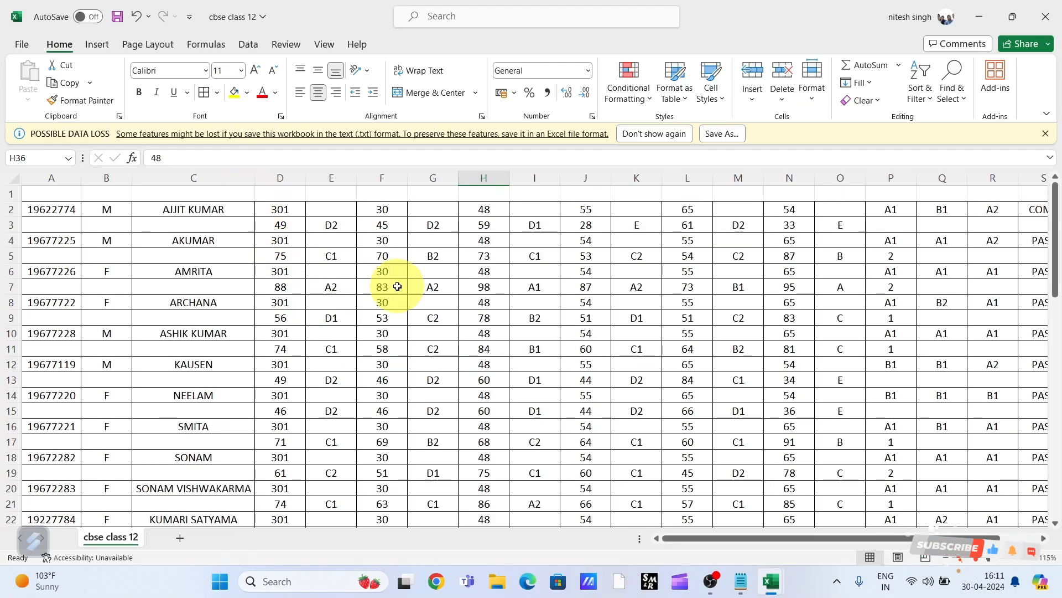
{"action": "scroll", "coordinate": [459, 387], "scroll_direction": "down", "scroll_amount": 1}
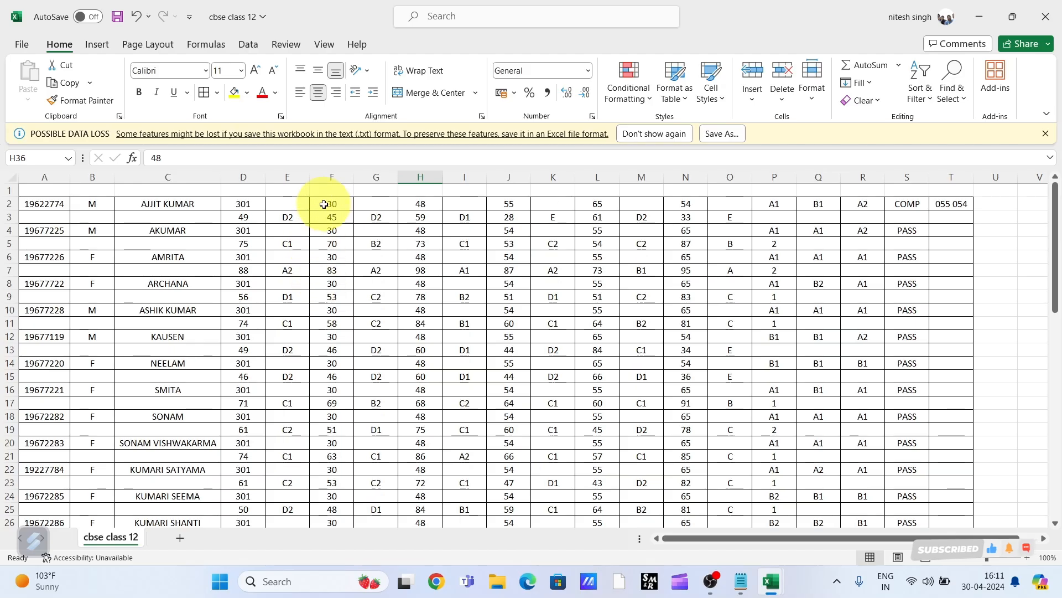
{"action": "left_click", "coordinate": [237, 203]}
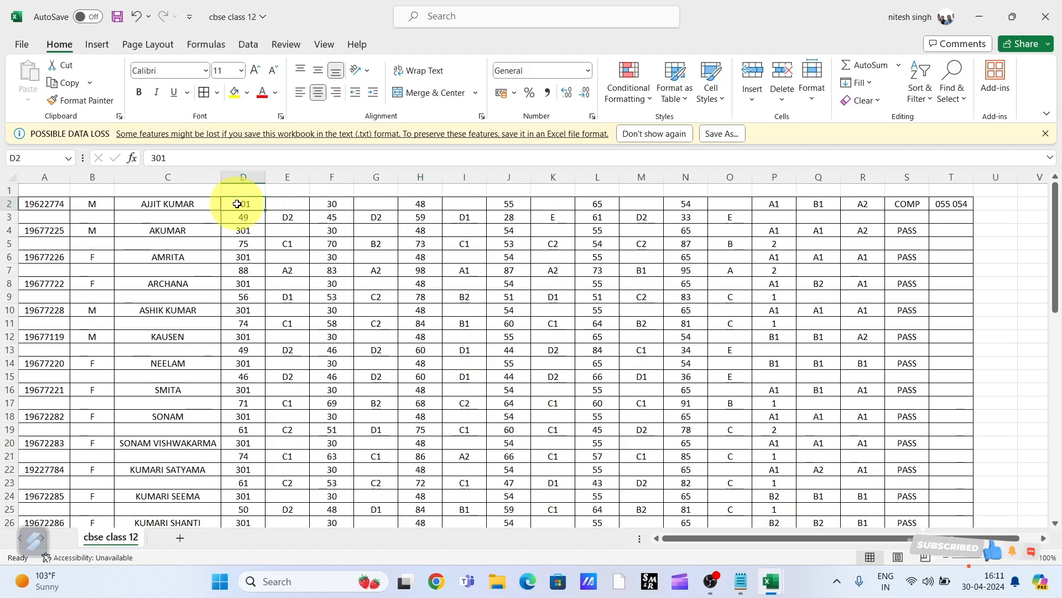
{"action": "left_click_drag", "start_coordinate": [236, 203], "coordinate": [642, 203]}
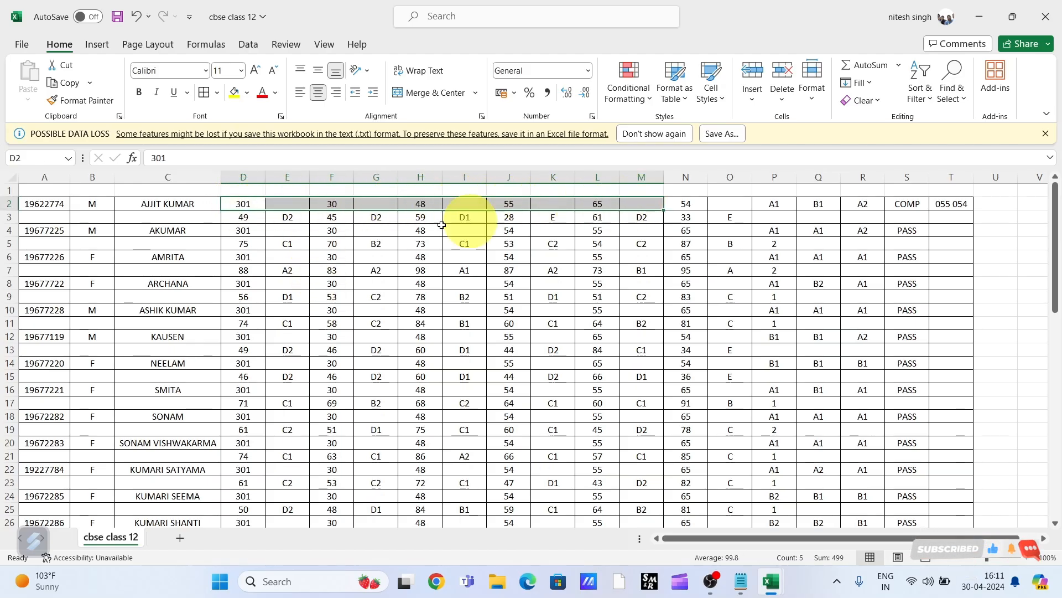
{"action": "left_click", "coordinate": [243, 220]}
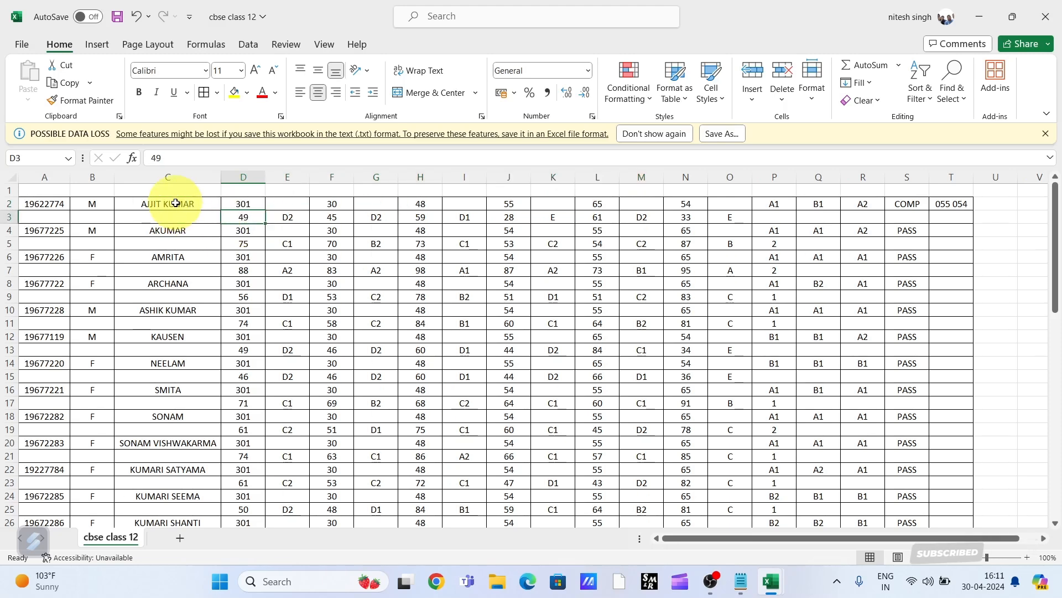
{"action": "scroll", "coordinate": [176, 214], "scroll_direction": "up", "scroll_amount": 1, "text": "ctrl"}
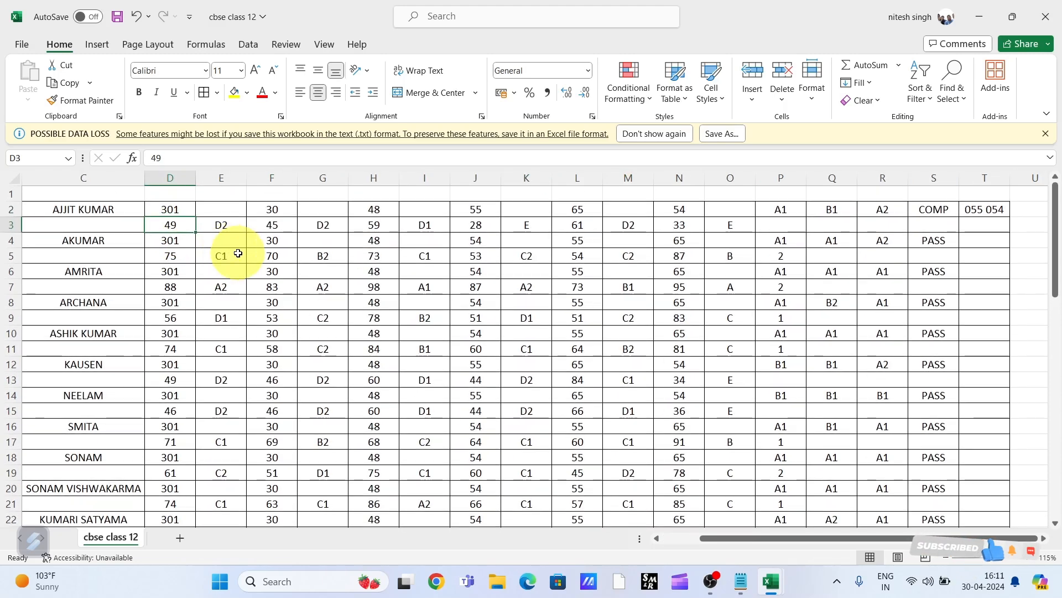
{"action": "scroll", "coordinate": [238, 253], "scroll_direction": "up", "scroll_amount": 1, "text": "ctrl"}
{"action": "left_click_drag", "start_coordinate": [881, 540], "coordinate": [722, 528]}
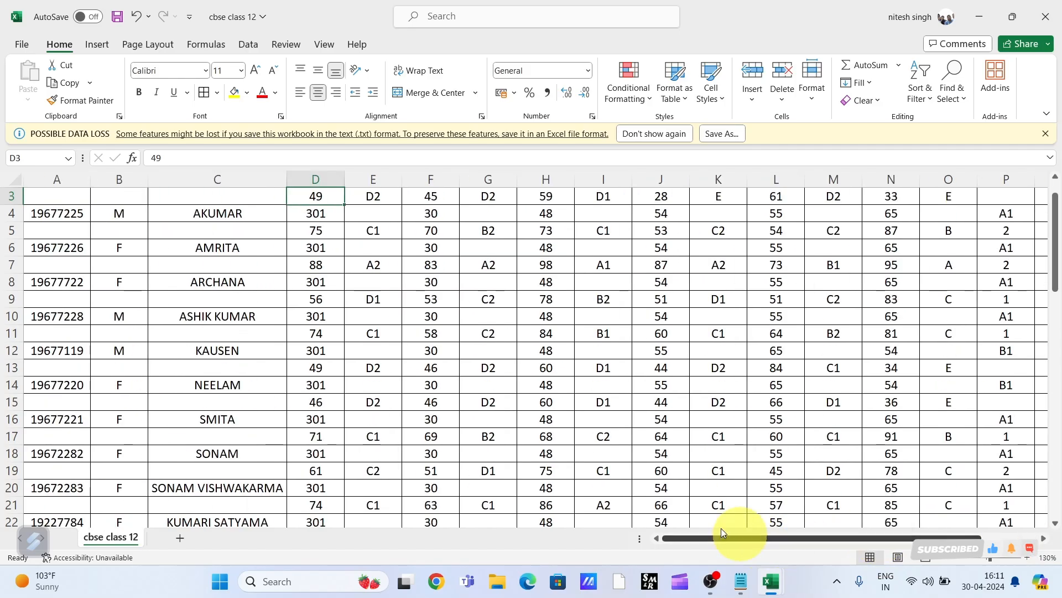
{"action": "scroll", "coordinate": [379, 367], "scroll_direction": "up", "scroll_amount": 1}
{"action": "left_click", "coordinate": [180, 215]}
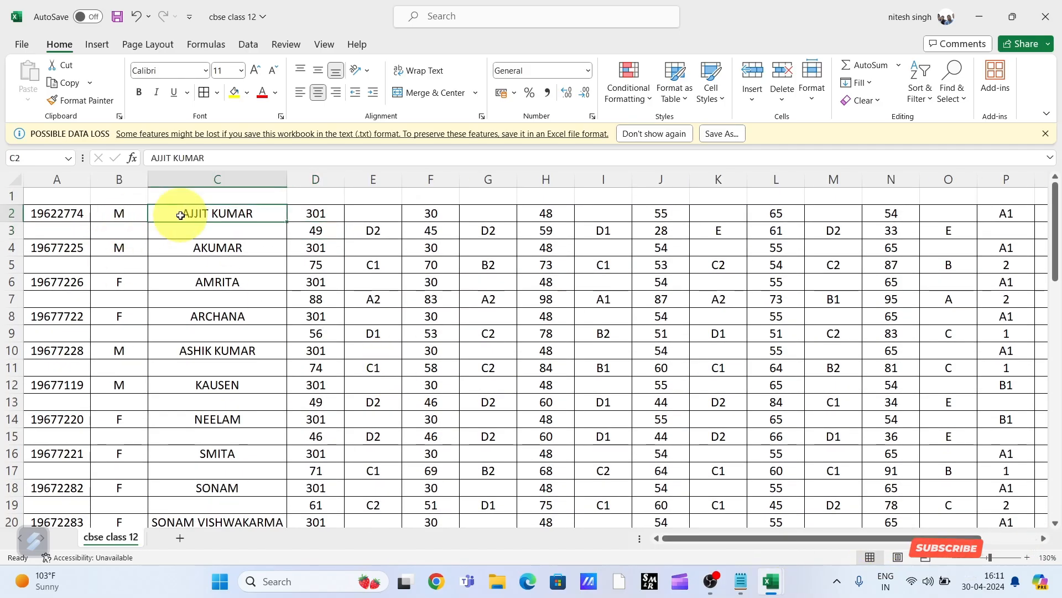
{"action": "left_click", "coordinate": [310, 233]}
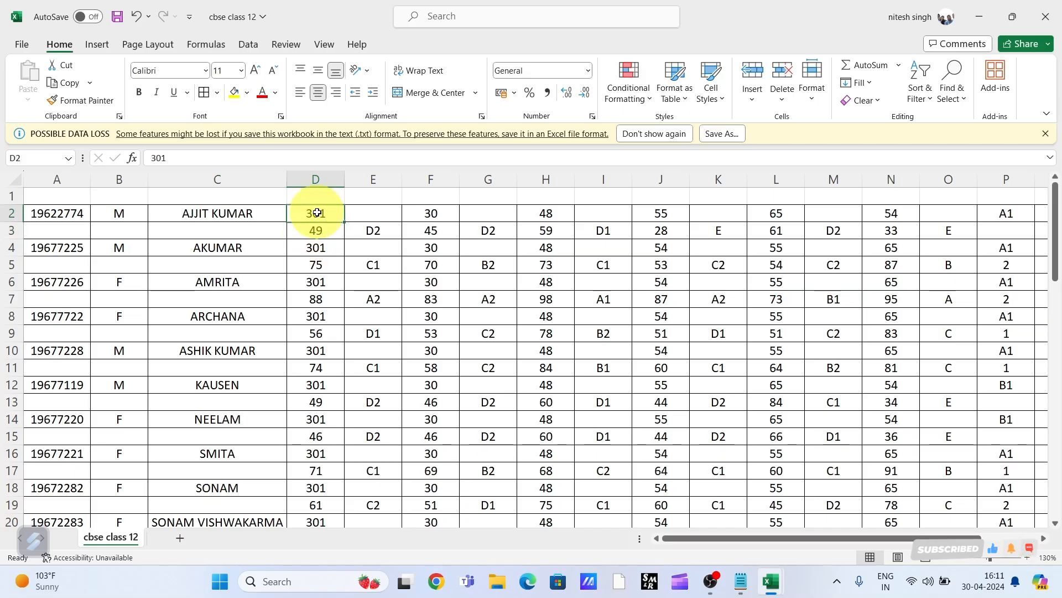
{"action": "left_click_drag", "start_coordinate": [317, 212], "coordinate": [948, 214]}
{"action": "scroll", "coordinate": [412, 274], "scroll_direction": "down", "scroll_amount": 1}
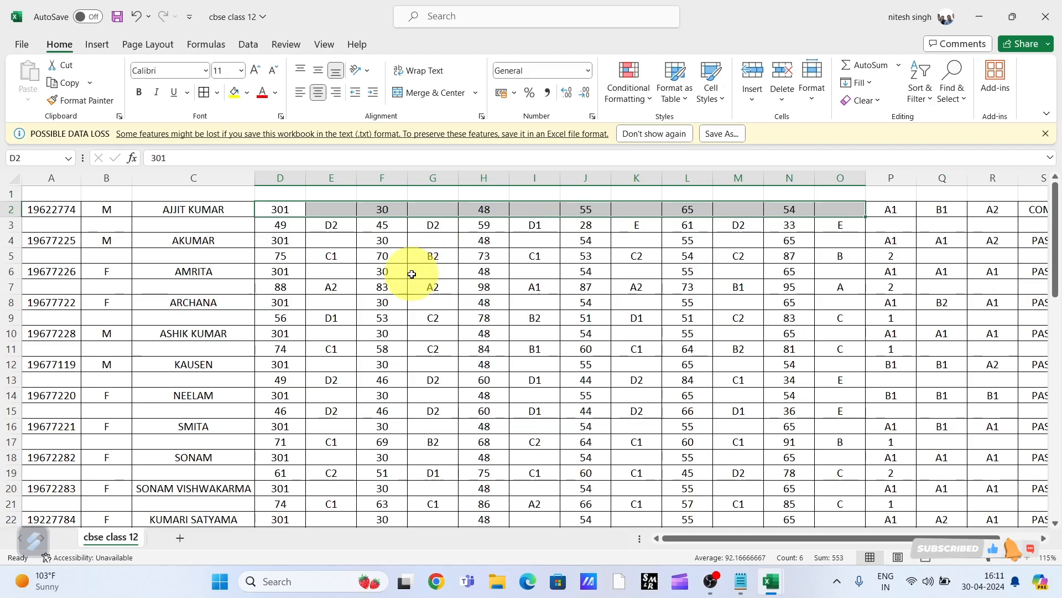
Compare the subject codes in rows 2 and 4 across columns D to N, along with the result in column S.
{"action": "left_click", "coordinate": [282, 240]}
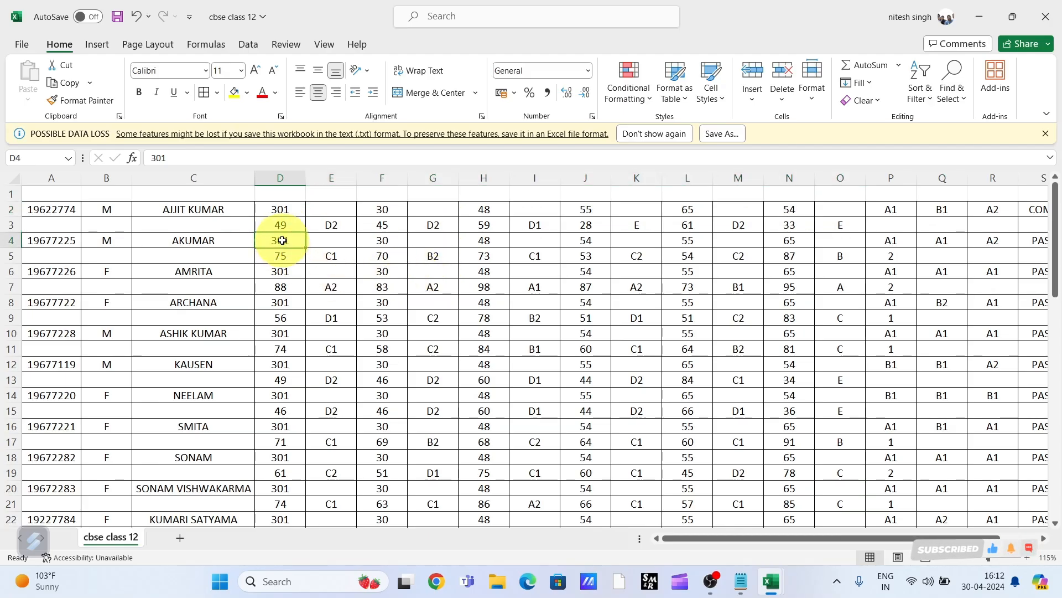
{"action": "left_click_drag", "start_coordinate": [281, 238], "coordinate": [773, 242]}
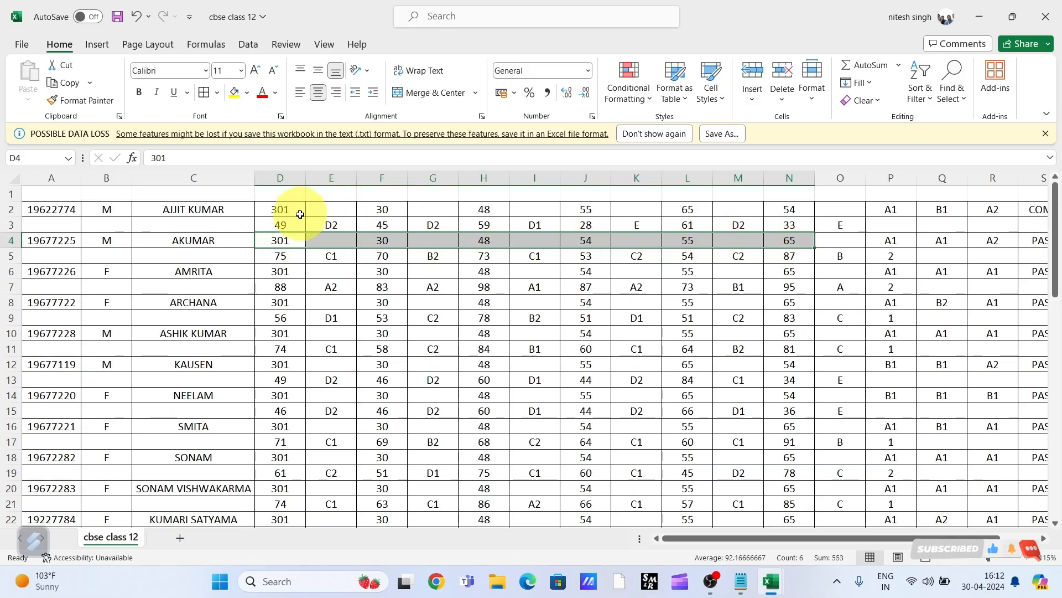
{"action": "left_click_drag", "start_coordinate": [280, 209], "coordinate": [806, 206]}
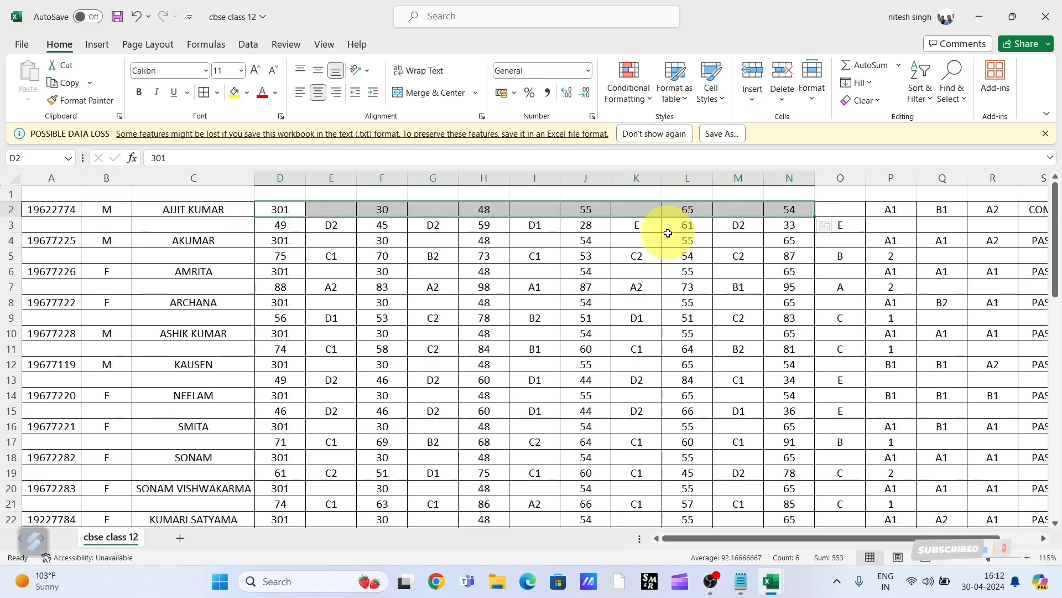
{"action": "scroll", "coordinate": [669, 234], "scroll_direction": "down", "scroll_amount": 1}
{"action": "left_click", "coordinate": [908, 205]}
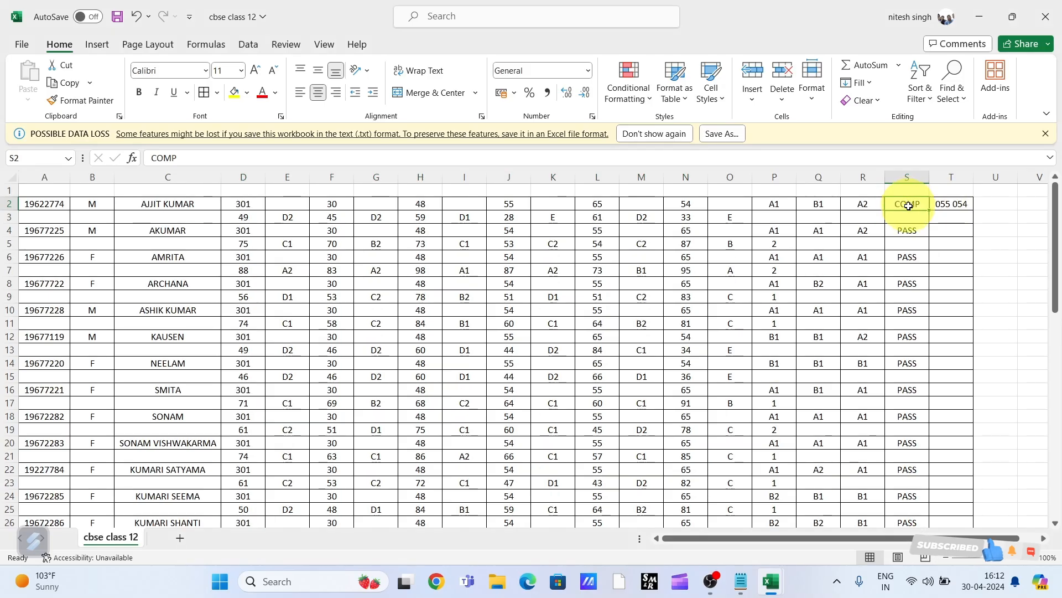
{"action": "left_click", "coordinate": [511, 205]}
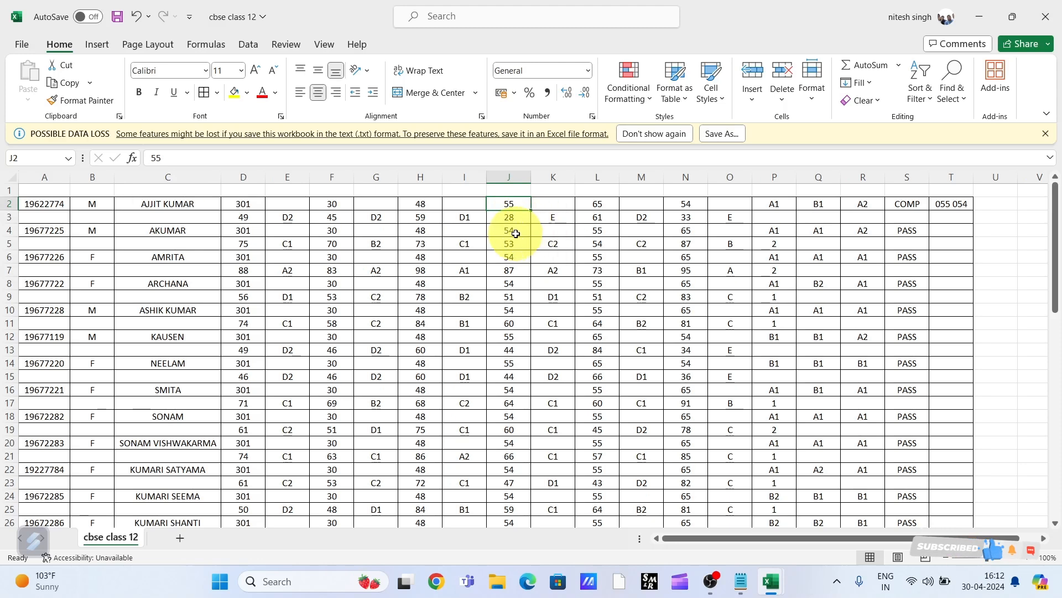
{"action": "scroll", "coordinate": [516, 233], "scroll_direction": "up", "scroll_amount": 1}
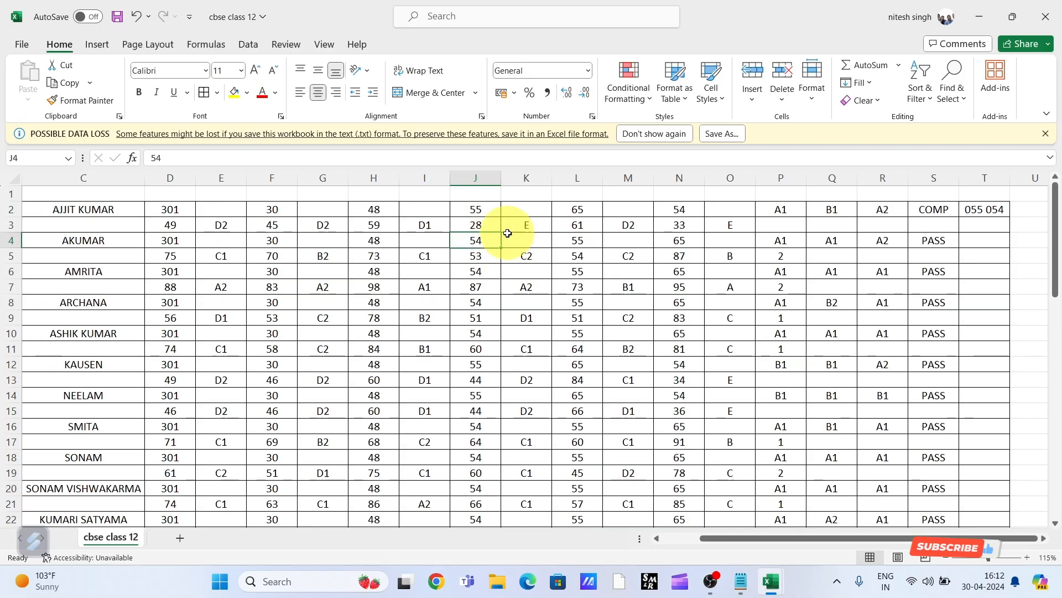
{"action": "left_click", "coordinate": [576, 209]}
{"action": "left_click", "coordinate": [585, 242]}
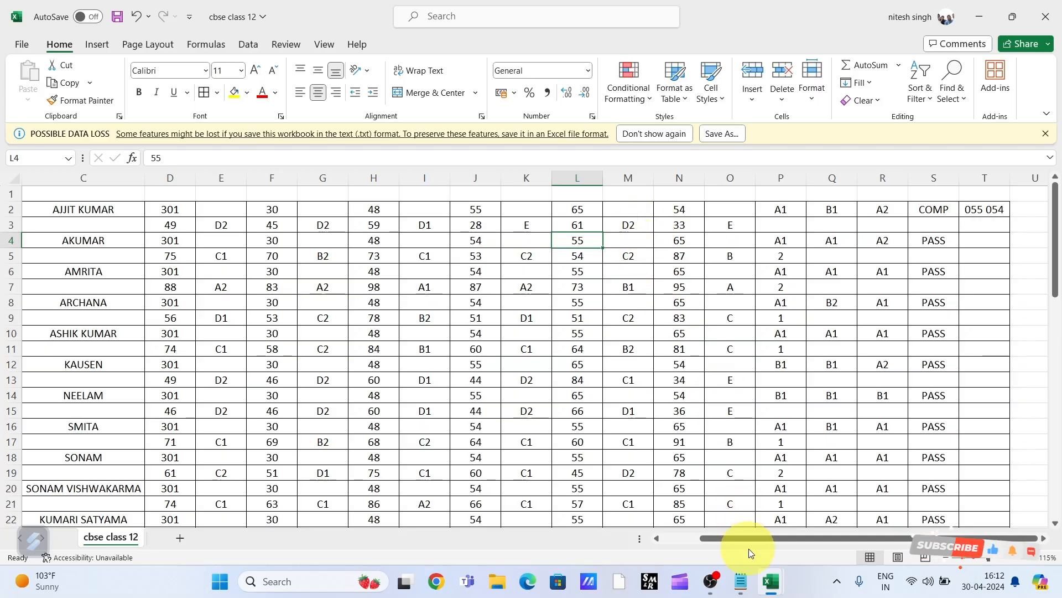
{"action": "left_click_drag", "start_coordinate": [749, 540], "coordinate": [701, 537]}
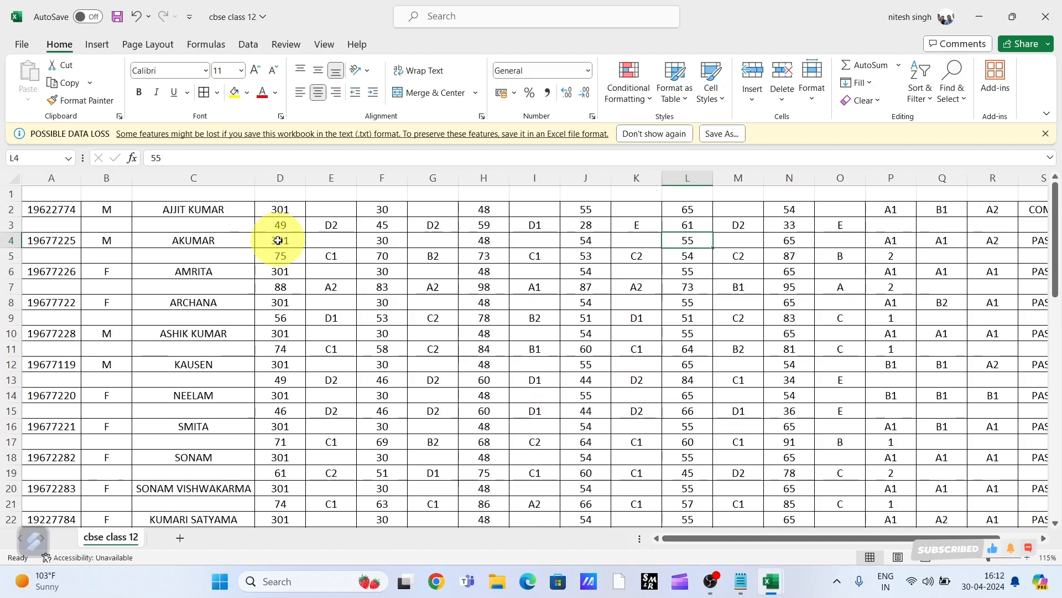
Copy the subject codes from D4:N4 into row 1 starting at D1 as column headings.
{"action": "left_click_drag", "start_coordinate": [276, 244], "coordinate": [770, 241]}
{"action": "key", "text": "ctrl+c"}
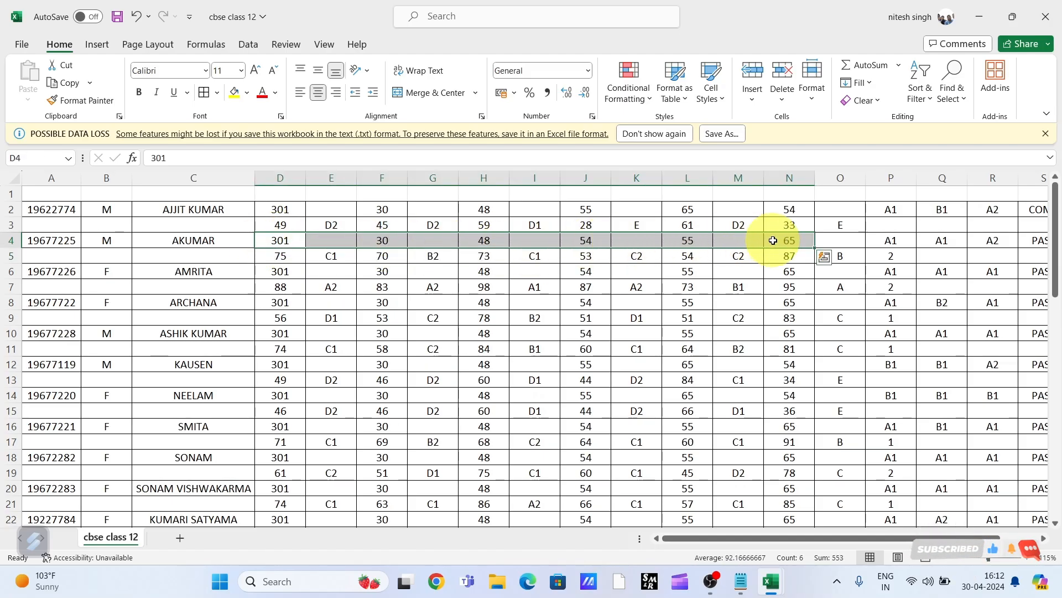
{"action": "left_click", "coordinate": [292, 195]}
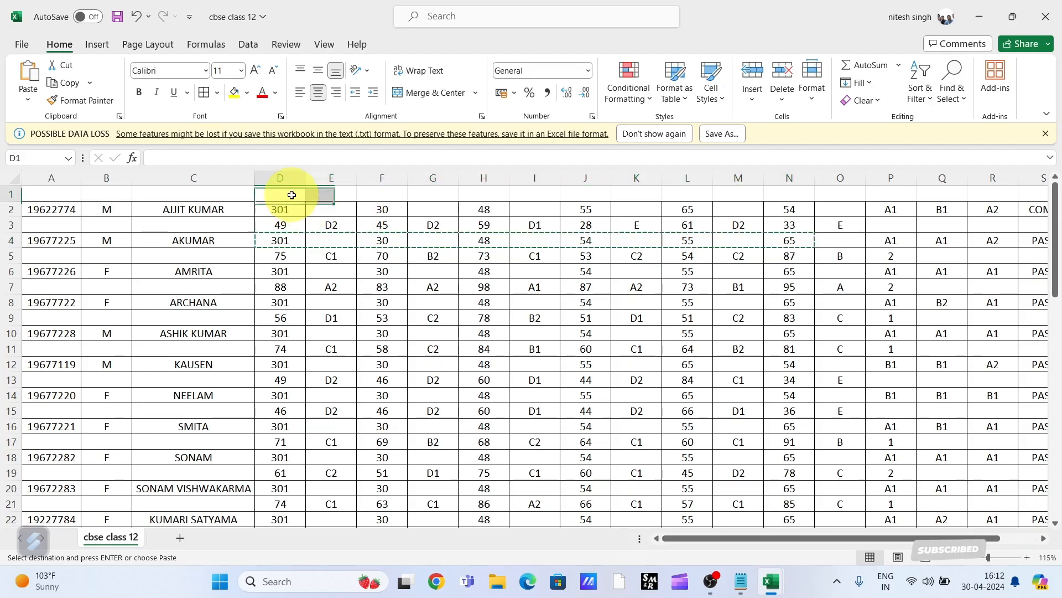
{"action": "key", "text": "ctrl+v"}
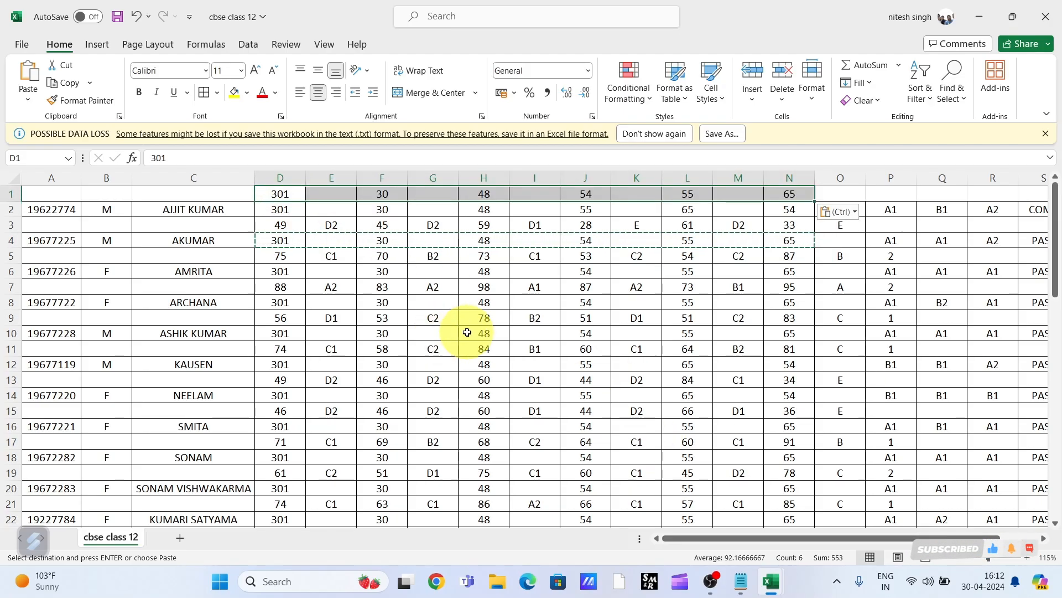
Cut the range D3:O47 and paste it at D2 so each student's marks and grades align with the name row.
{"action": "scroll", "coordinate": [475, 332], "scroll_direction": "down", "scroll_amount": 1}
{"action": "scroll", "coordinate": [652, 303], "scroll_direction": "up", "scroll_amount": 1}
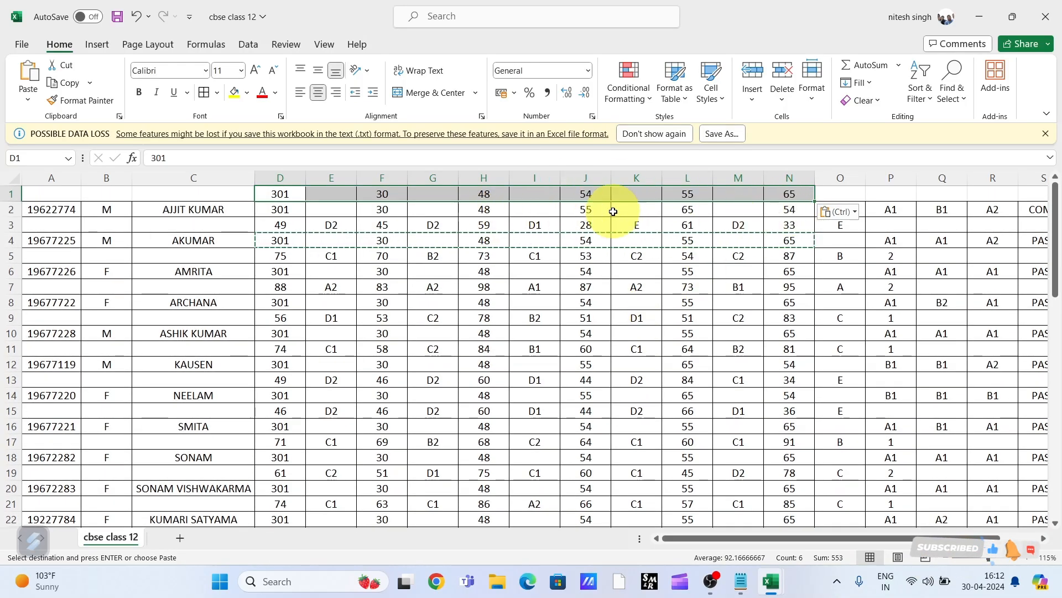
{"action": "left_click", "coordinate": [280, 225]}
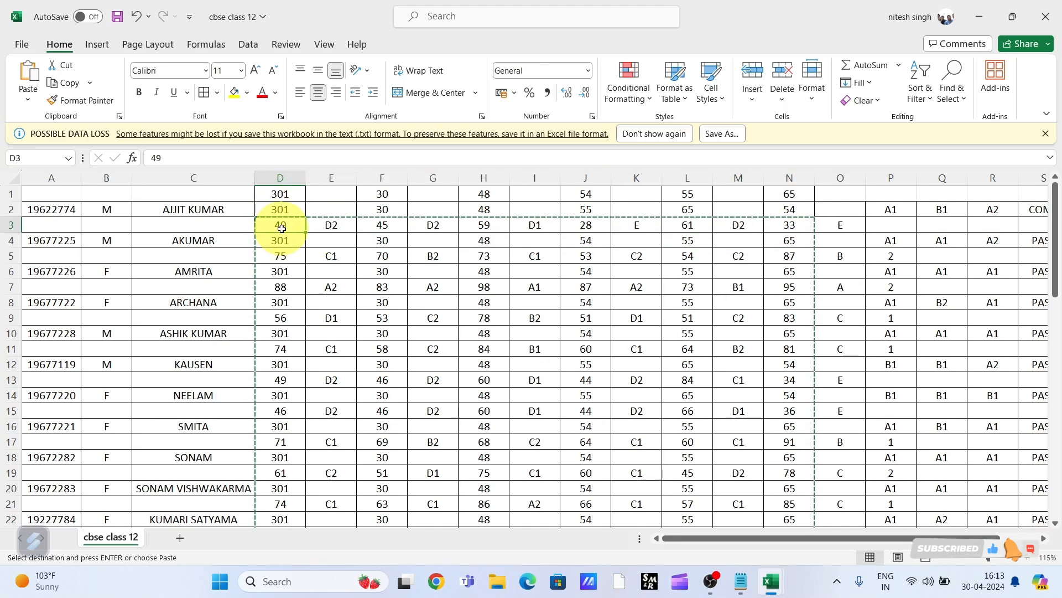
{"action": "left_click_drag", "start_coordinate": [448, 232], "coordinate": [844, 500]}
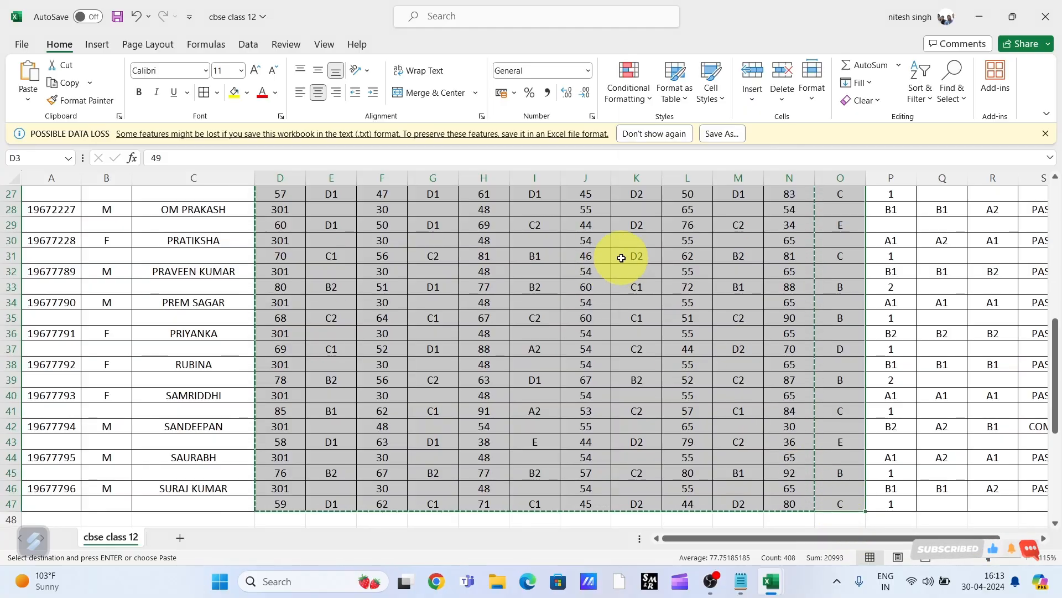
{"action": "right_click", "coordinate": [621, 261]}
{"action": "left_click", "coordinate": [644, 143]}
{"action": "scroll", "coordinate": [621, 190], "scroll_direction": "up", "scroll_amount": 9}
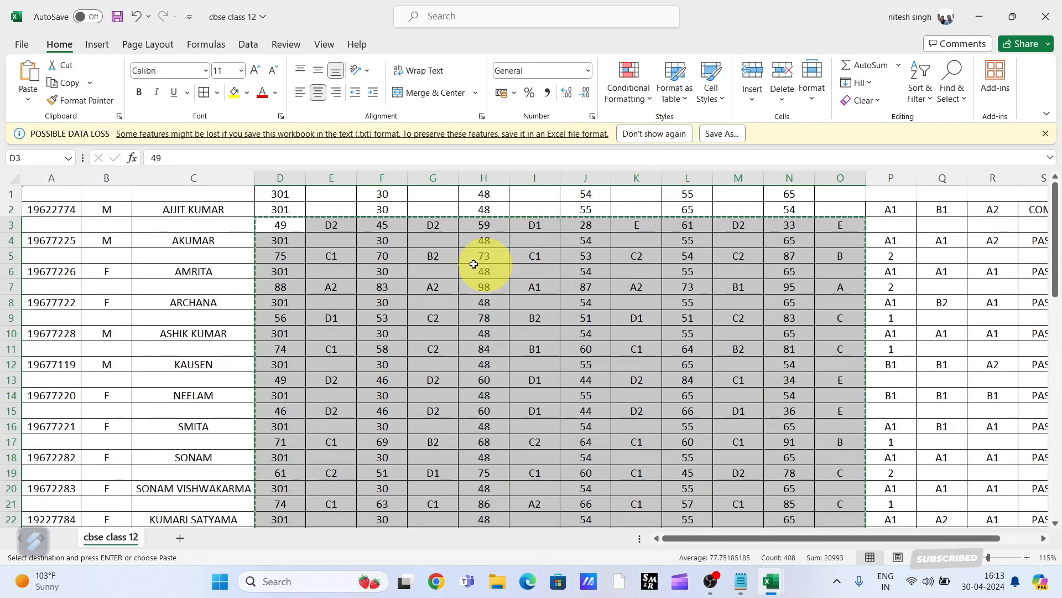
{"action": "left_click", "coordinate": [274, 210]}
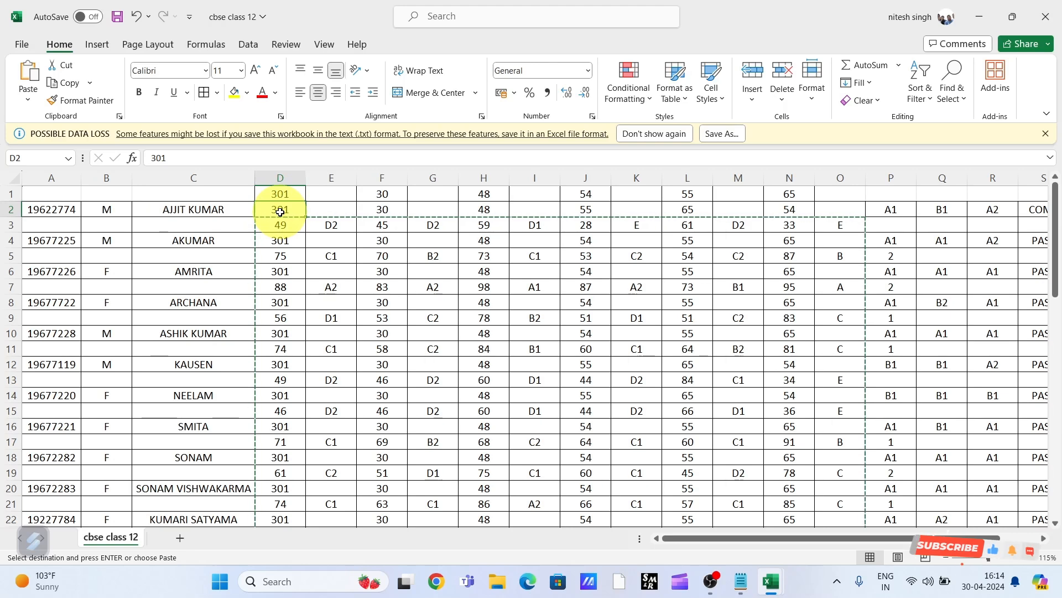
{"action": "right_click", "coordinate": [280, 211]}
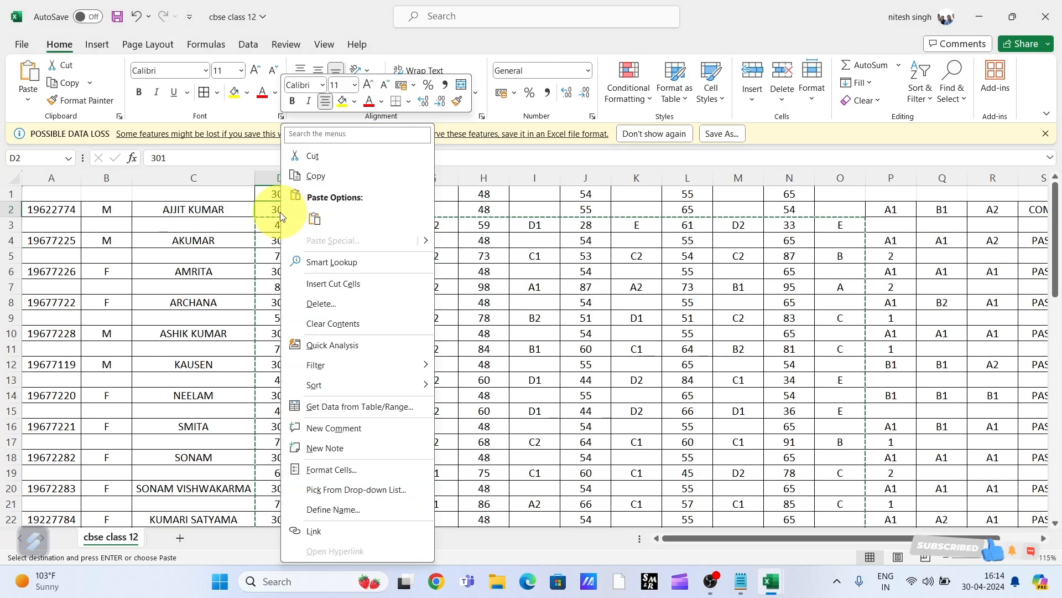
{"action": "left_click", "coordinate": [317, 216]}
{"action": "left_click", "coordinate": [317, 269]}
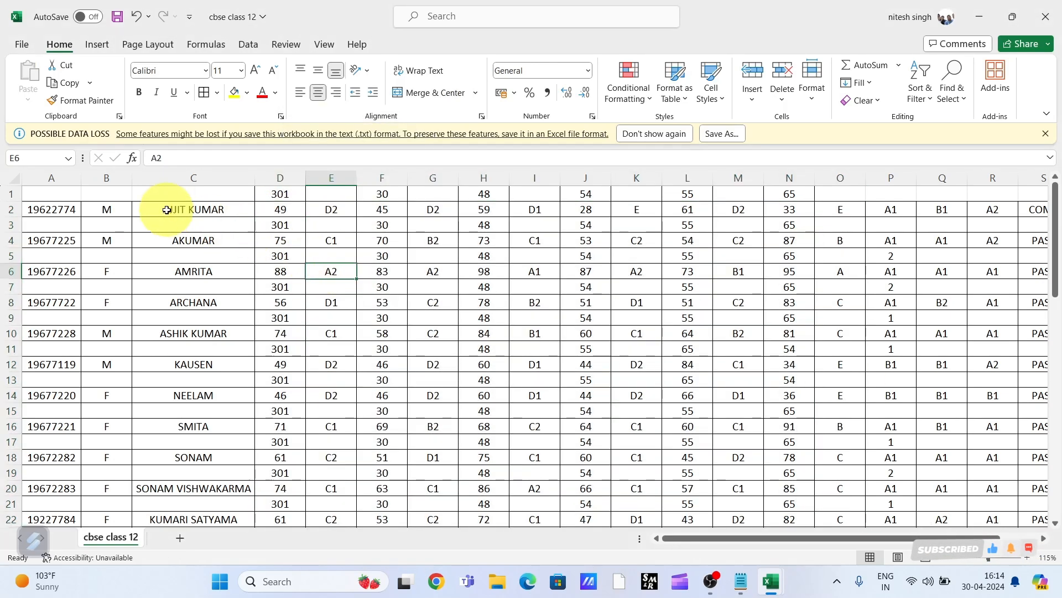
Check the shifted marks and grades in row 2 through the internal grades, and the leftover subject-code row 3.
{"action": "left_click", "coordinate": [232, 211]}
{"action": "left_click_drag", "start_coordinate": [233, 211], "coordinate": [839, 206]}
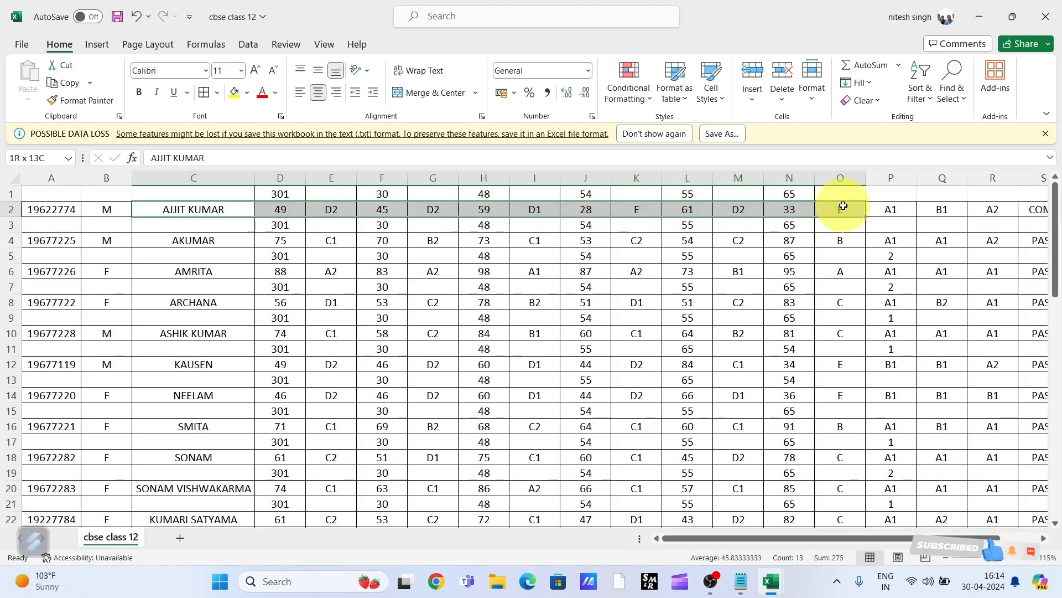
{"action": "left_click_drag", "start_coordinate": [796, 540], "coordinate": [867, 531]}
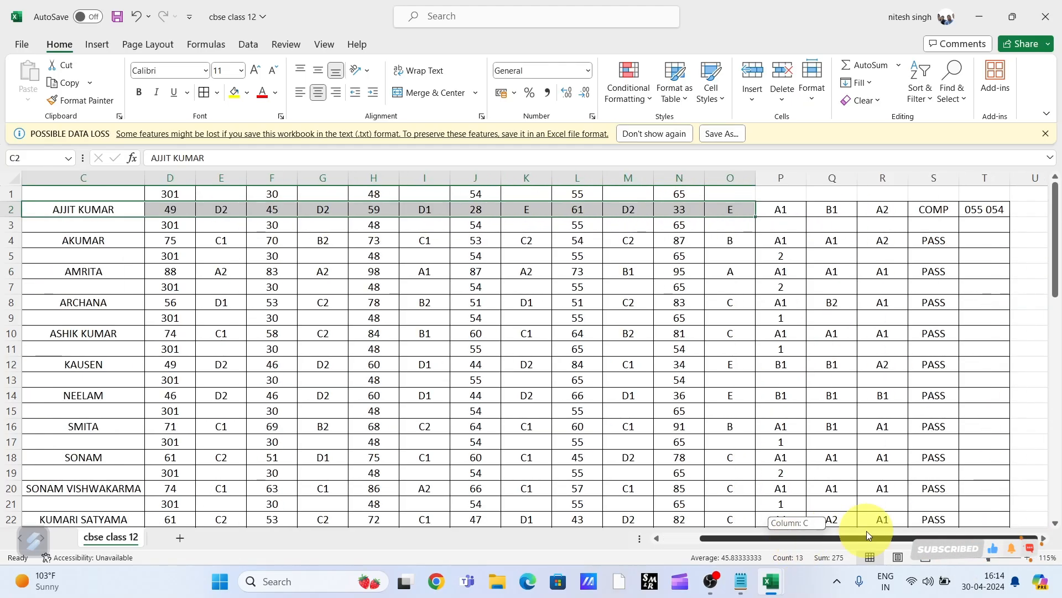
{"action": "left_click", "coordinate": [780, 213]}
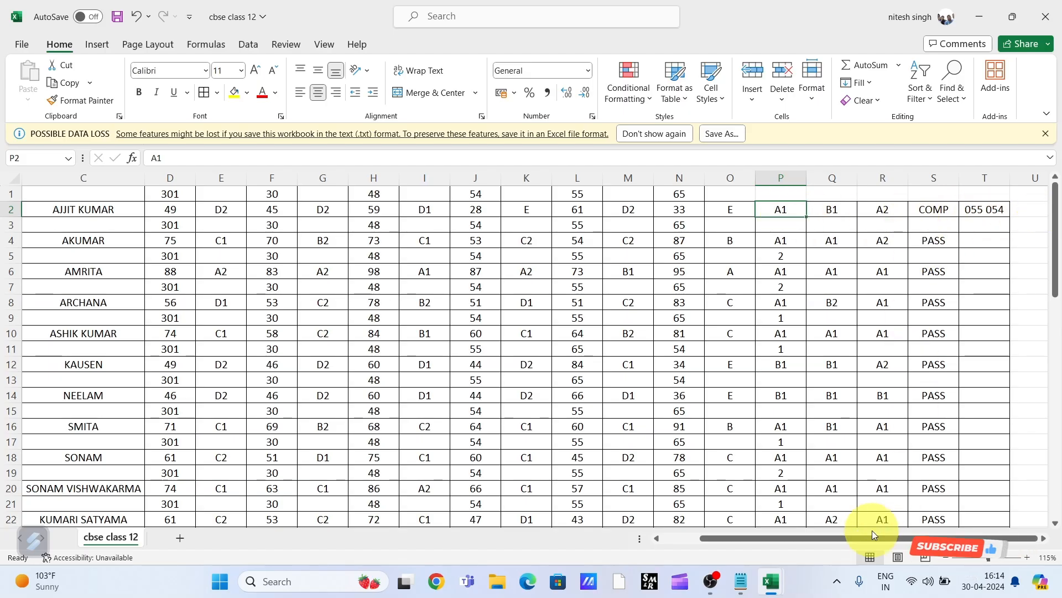
{"action": "left_click_drag", "start_coordinate": [859, 540], "coordinate": [548, 524]}
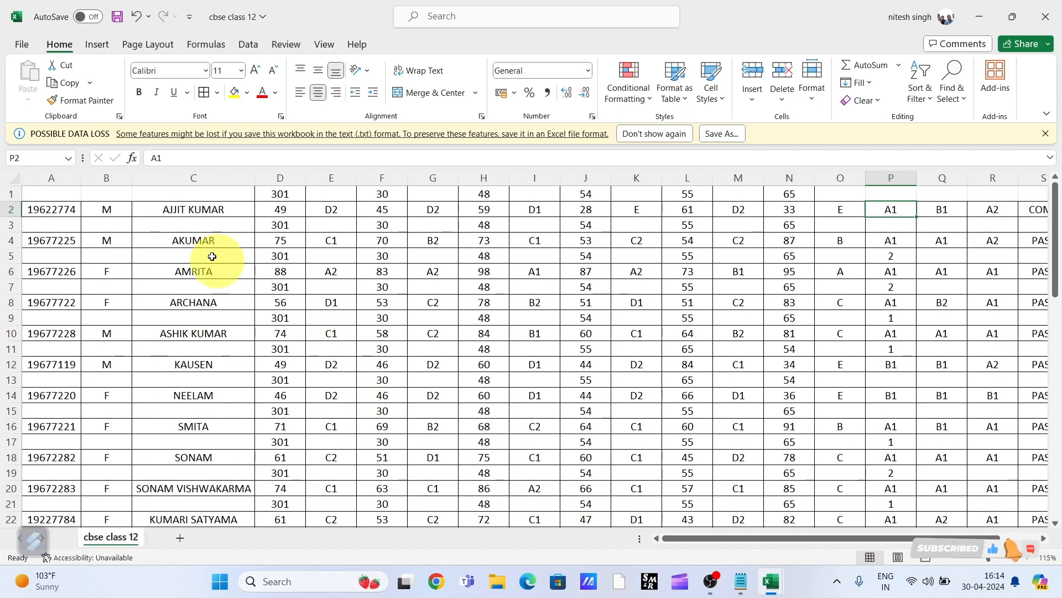
{"action": "left_click", "coordinate": [149, 225]}
{"action": "left_click", "coordinate": [2, 225]}
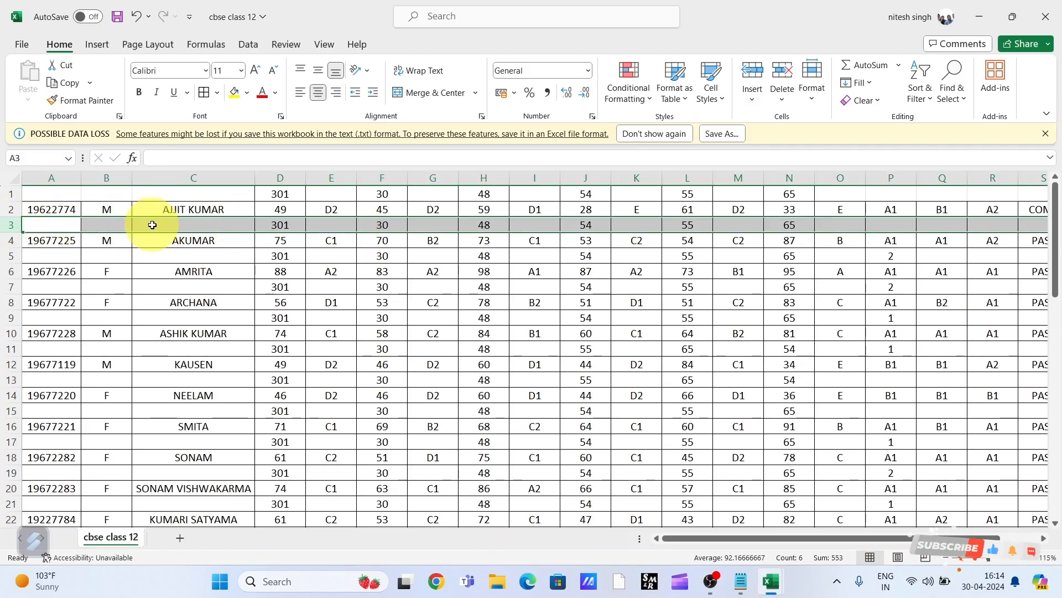
{"action": "left_click", "coordinate": [171, 225]}
{"action": "left_click_drag", "start_coordinate": [277, 225], "coordinate": [618, 222]}
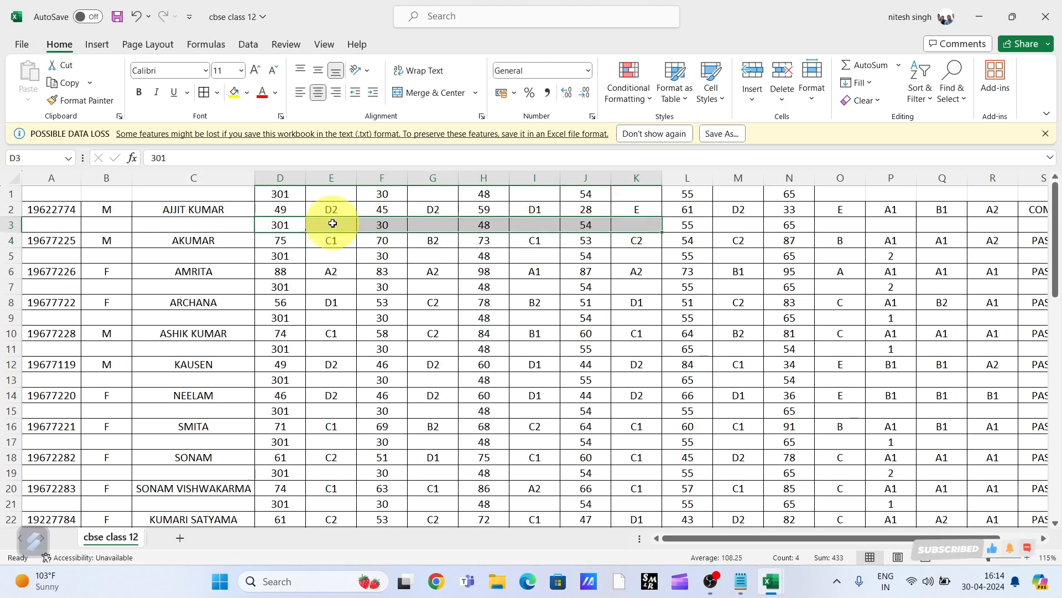
{"action": "left_click", "coordinate": [265, 250]}
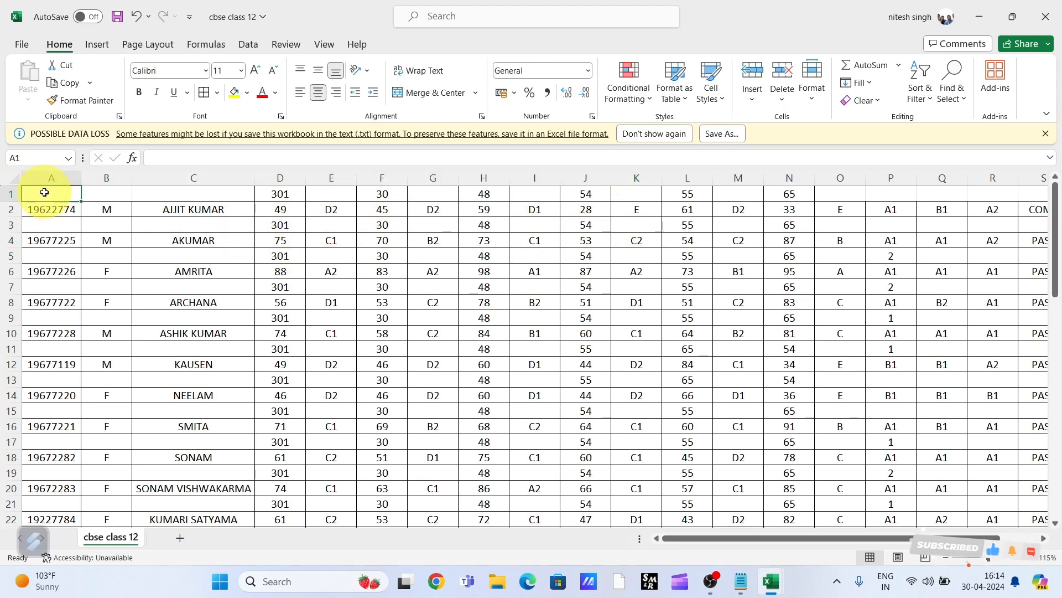
Add filters to heading row 1 across A1:V1 and filter out the blank cells in the student name column C.
{"action": "left_click_drag", "start_coordinate": [45, 192], "coordinate": [923, 201]}
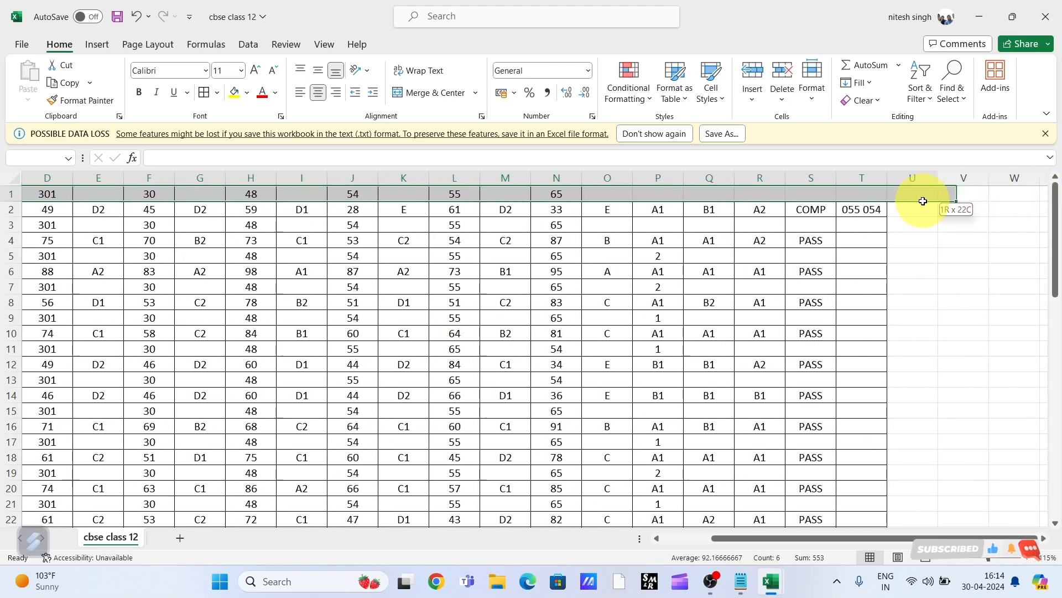
{"action": "left_click", "coordinate": [920, 93]}
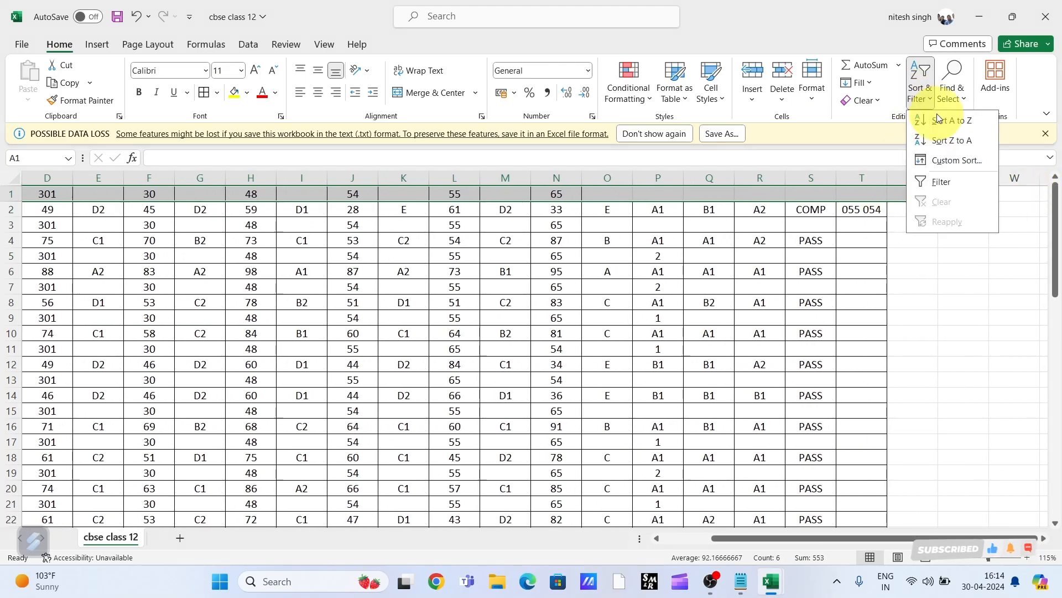
{"action": "left_click", "coordinate": [941, 185]}
{"action": "left_click_drag", "start_coordinate": [828, 539], "coordinate": [653, 540]}
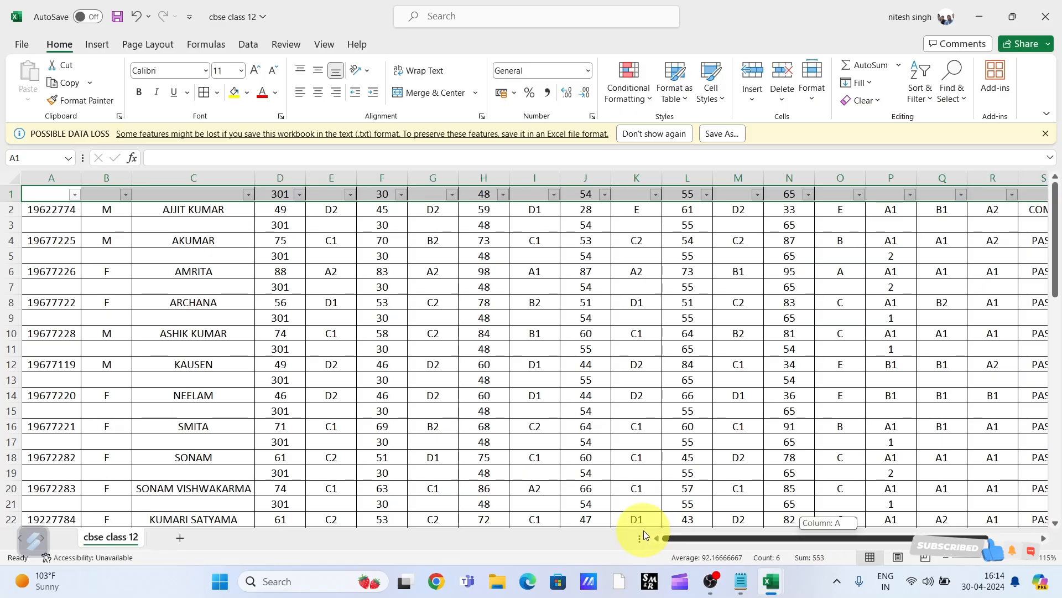
{"action": "left_click", "coordinate": [248, 195]}
{"action": "left_click_drag", "start_coordinate": [244, 406], "coordinate": [243, 459]}
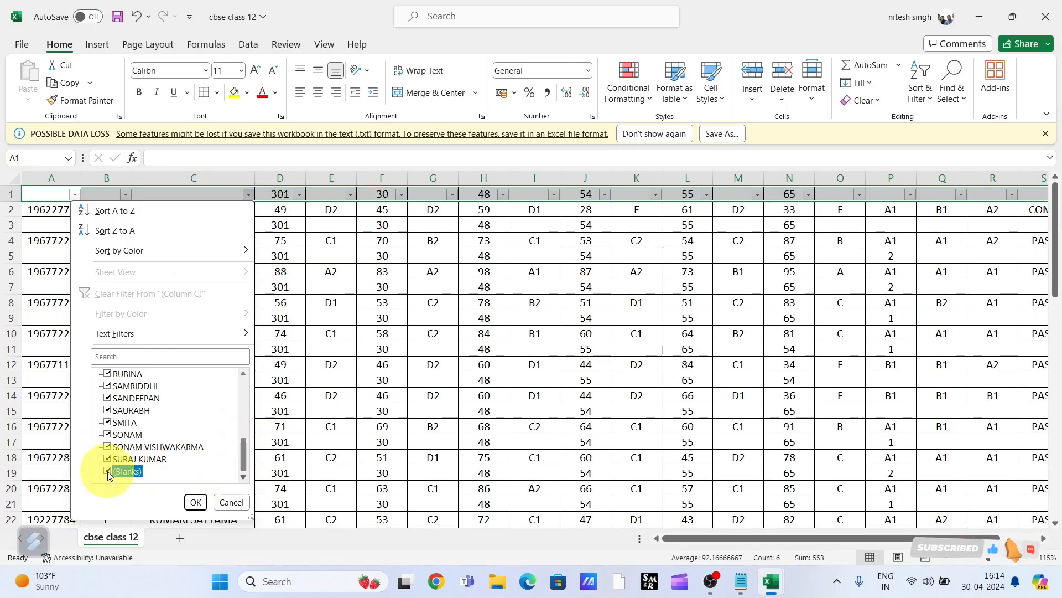
{"action": "left_click", "coordinate": [195, 502]}
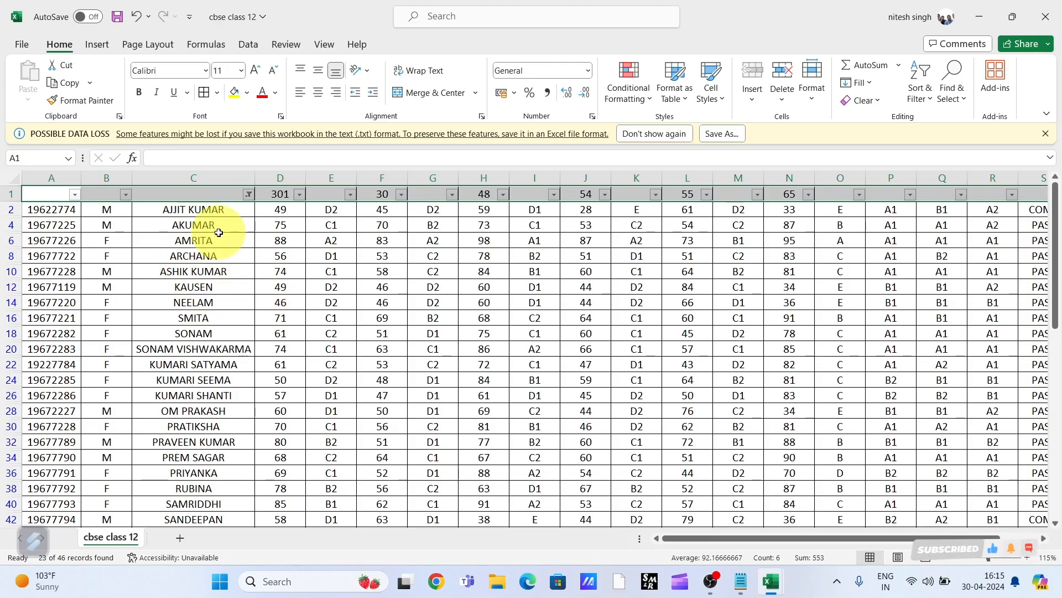
Check that each filtered student row holds its marks, grades and result from column D through column T.
{"action": "left_click", "coordinate": [189, 211]}
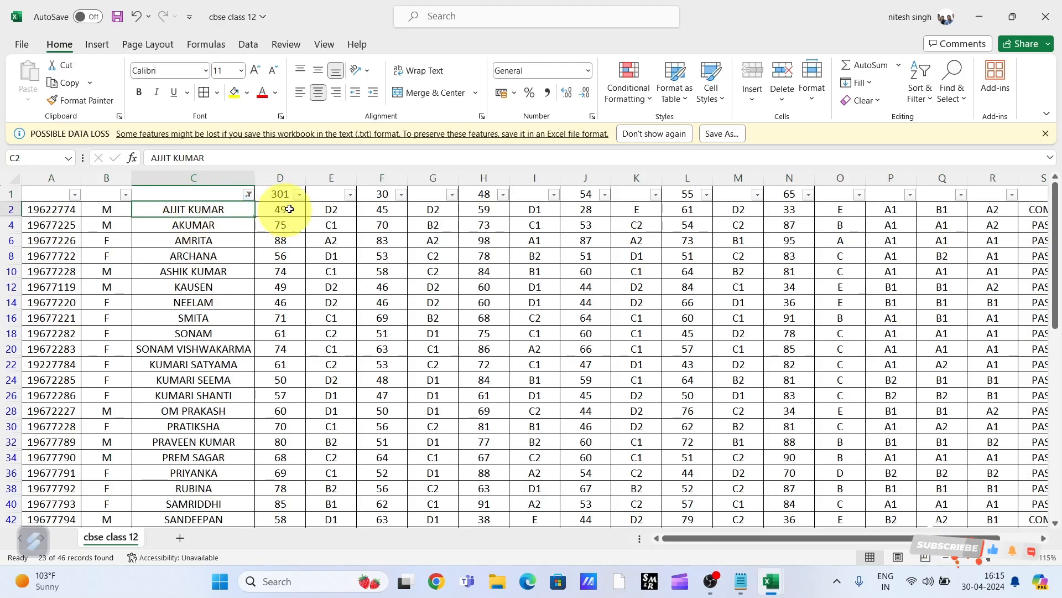
{"action": "left_click_drag", "start_coordinate": [284, 212], "coordinate": [996, 214]}
{"action": "scroll", "coordinate": [474, 403], "scroll_direction": "down", "scroll_amount": 2}
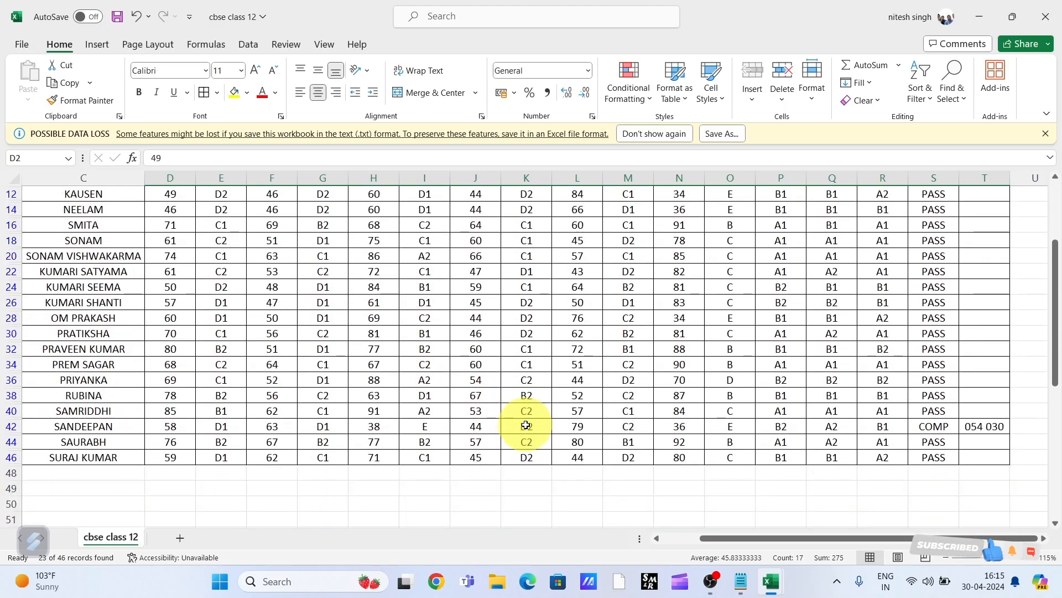
{"action": "left_click_drag", "start_coordinate": [764, 535], "coordinate": [519, 518]}
{"action": "scroll", "coordinate": [261, 363], "scroll_direction": "up", "scroll_amount": 2}
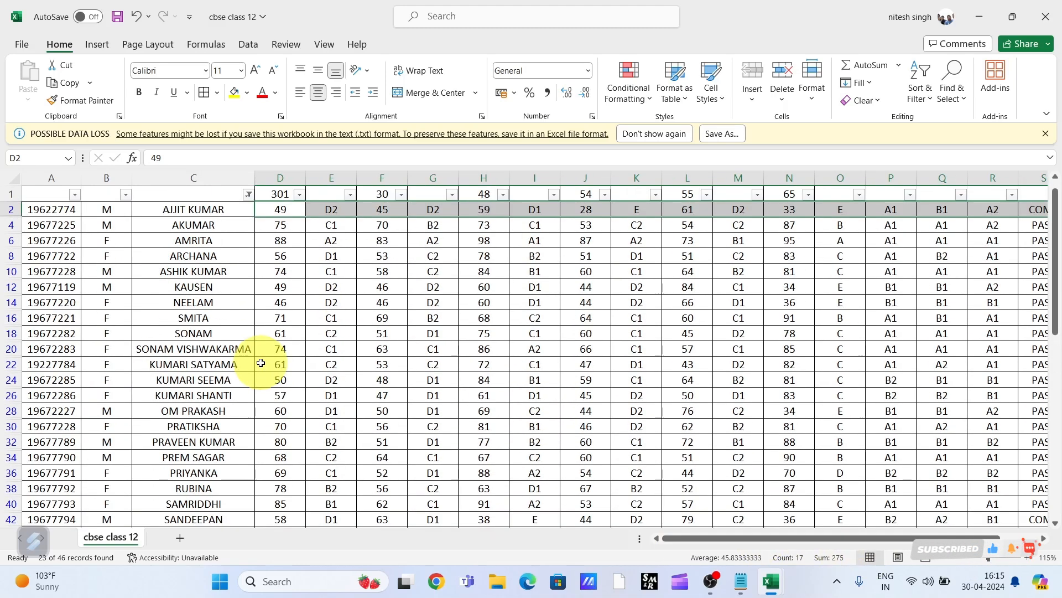
Copy the filtered range A1:T46 and paste it at A1 of a new worksheet.
{"action": "left_click_drag", "start_coordinate": [43, 215], "coordinate": [996, 331]}
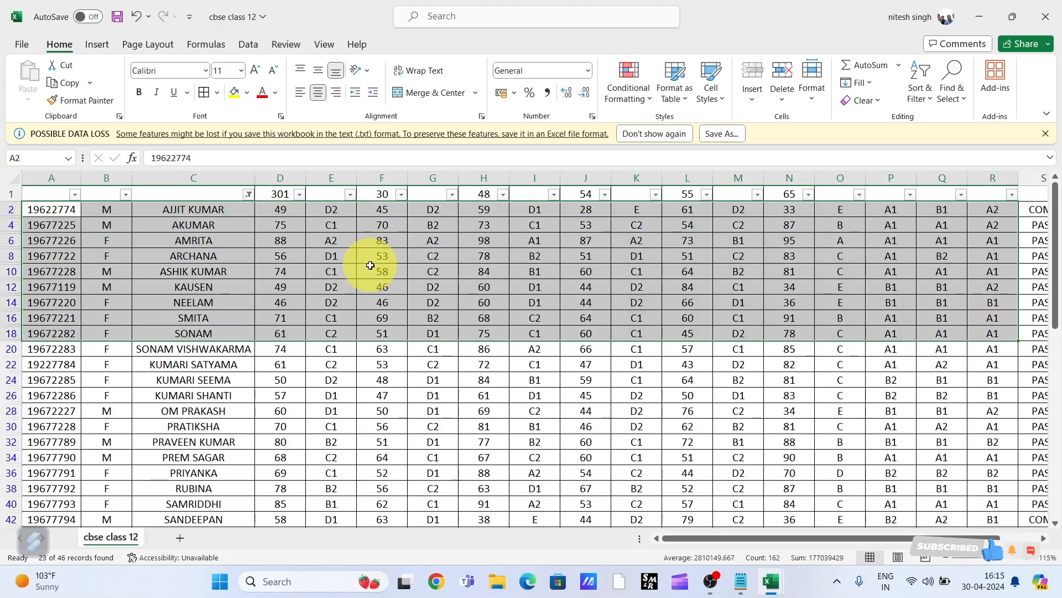
{"action": "left_click_drag", "start_coordinate": [52, 209], "coordinate": [875, 502]}
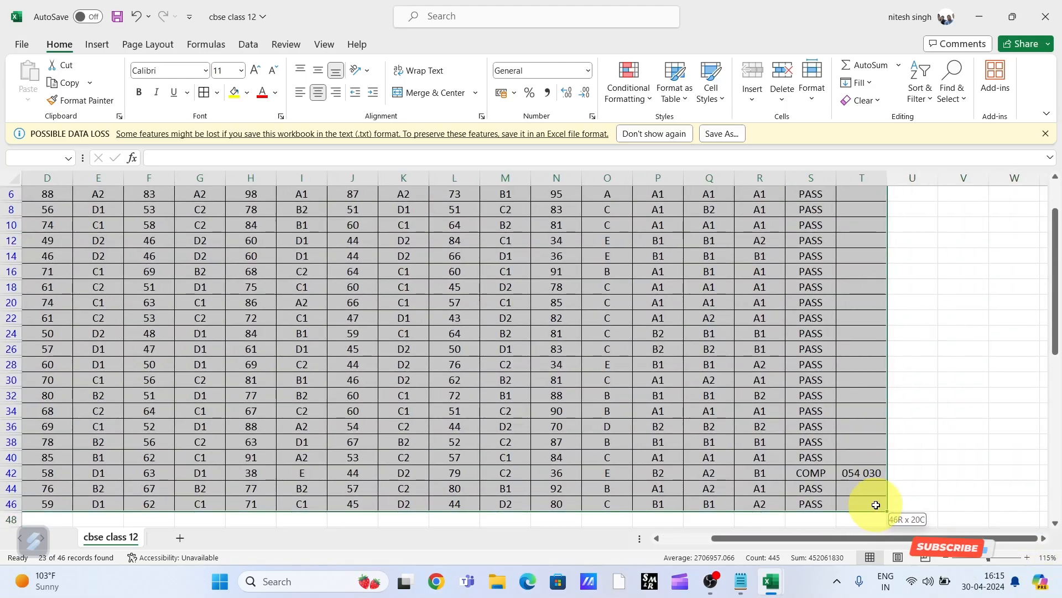
{"action": "right_click", "coordinate": [404, 283]}
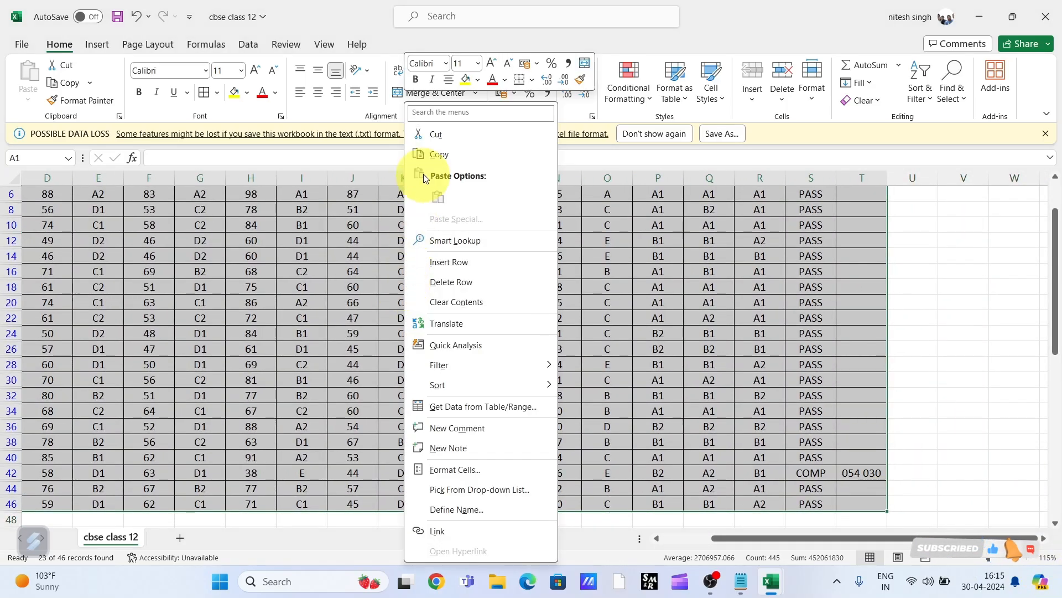
{"action": "left_click", "coordinate": [437, 158]}
{"action": "left_click", "coordinate": [183, 539]}
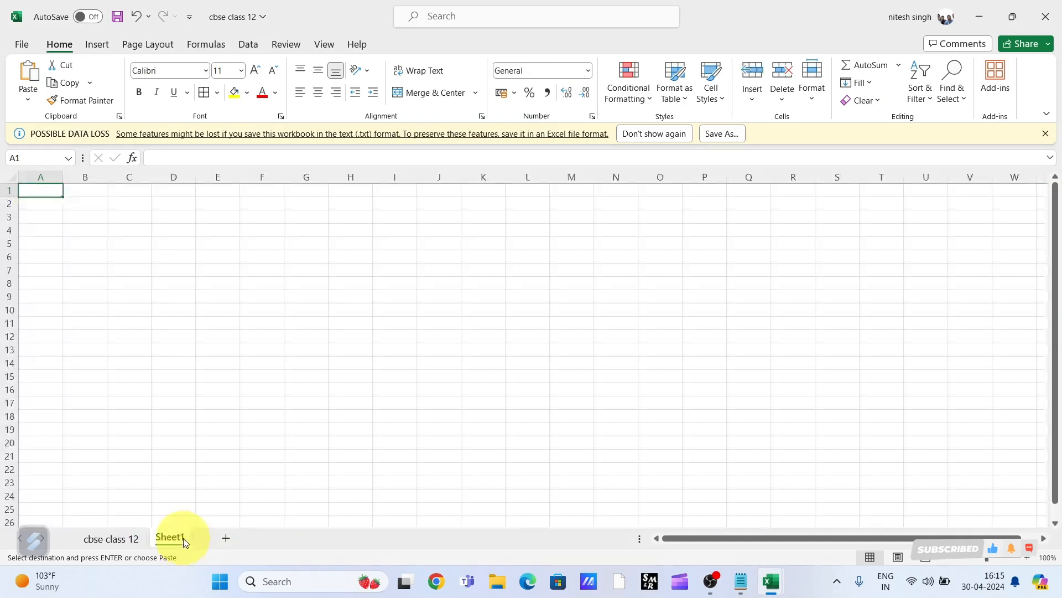
{"action": "right_click", "coordinate": [46, 189]}
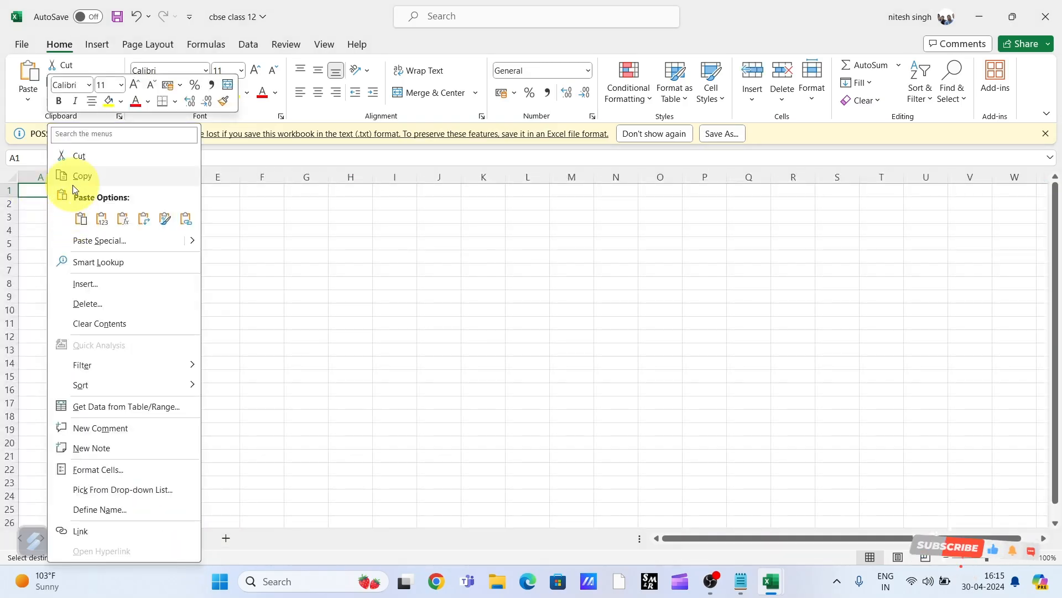
{"action": "left_click", "coordinate": [83, 221]}
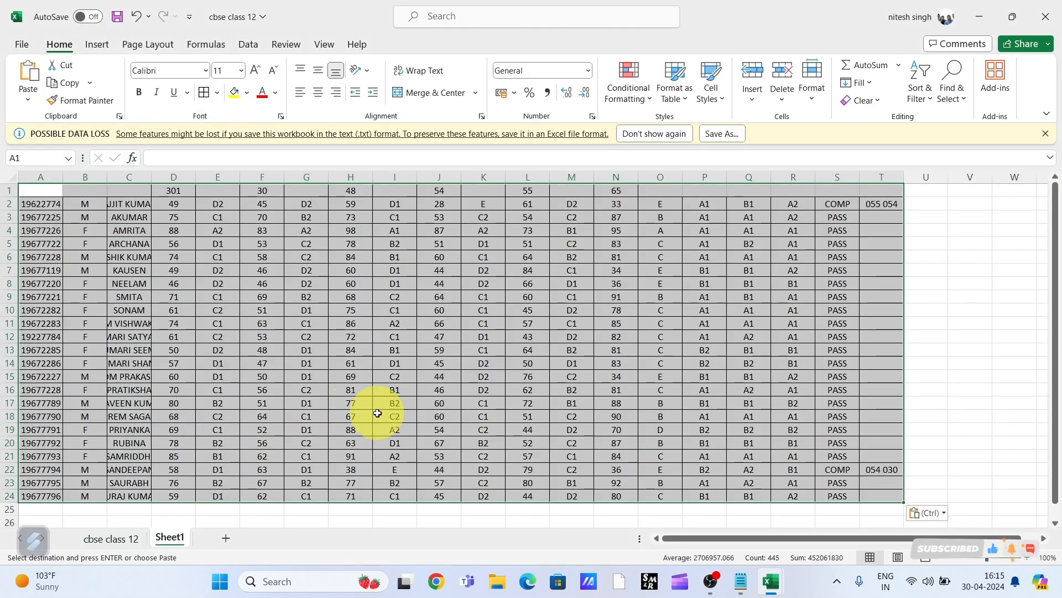
Fit column C's width to the student names and left-align the column.
{"action": "left_click", "coordinate": [388, 416]}
{"action": "double_click", "coordinate": [152, 178]}
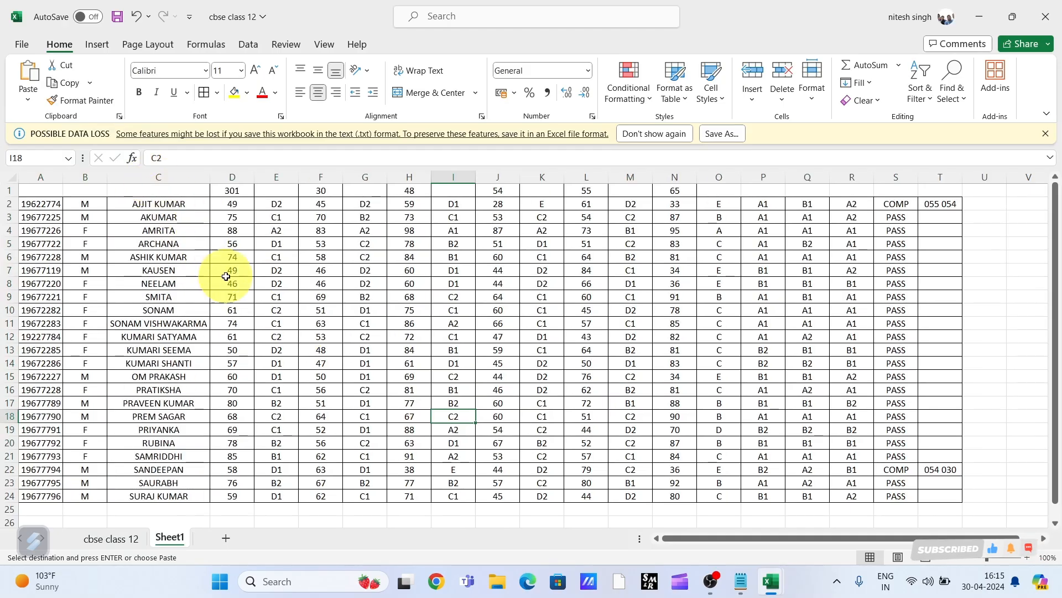
{"action": "left_click", "coordinate": [166, 177]}
{"action": "left_click", "coordinate": [300, 91]}
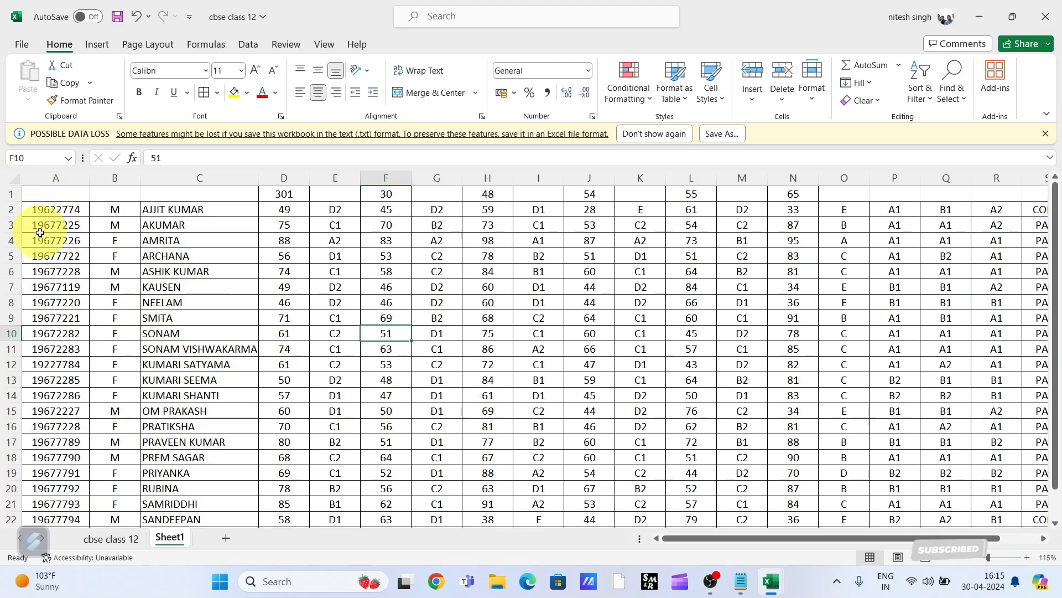
Review the pasted student rows on Sheet1 from the subject-code headings down to the last student.
{"action": "scroll", "coordinate": [438, 322], "scroll_direction": "down", "scroll_amount": 1}
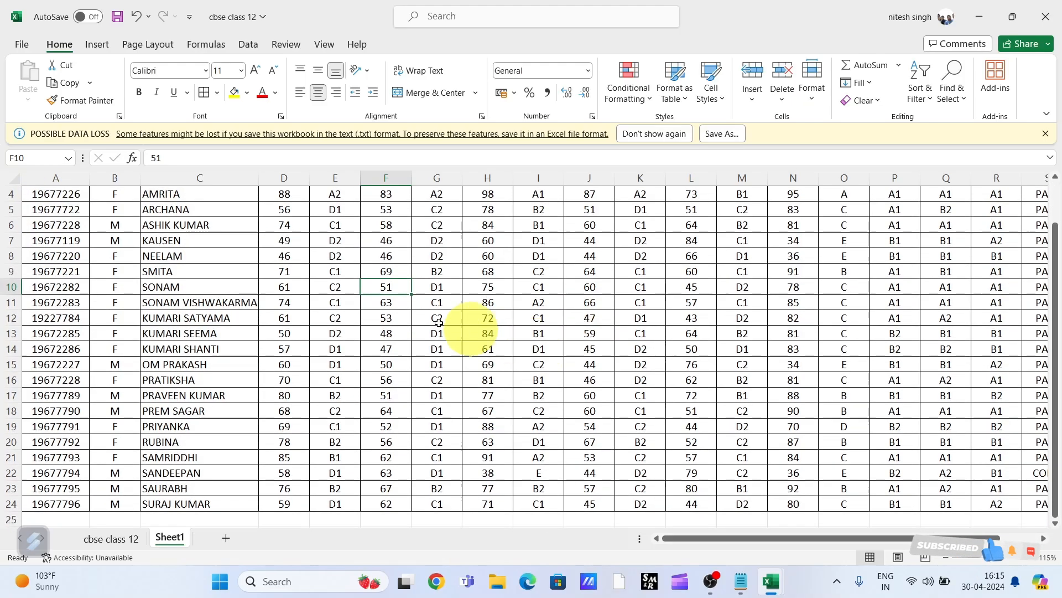
{"action": "scroll", "coordinate": [439, 322], "scroll_direction": "up", "scroll_amount": 1}
{"action": "scroll", "coordinate": [781, 543], "scroll_direction": "down", "scroll_amount": 3}
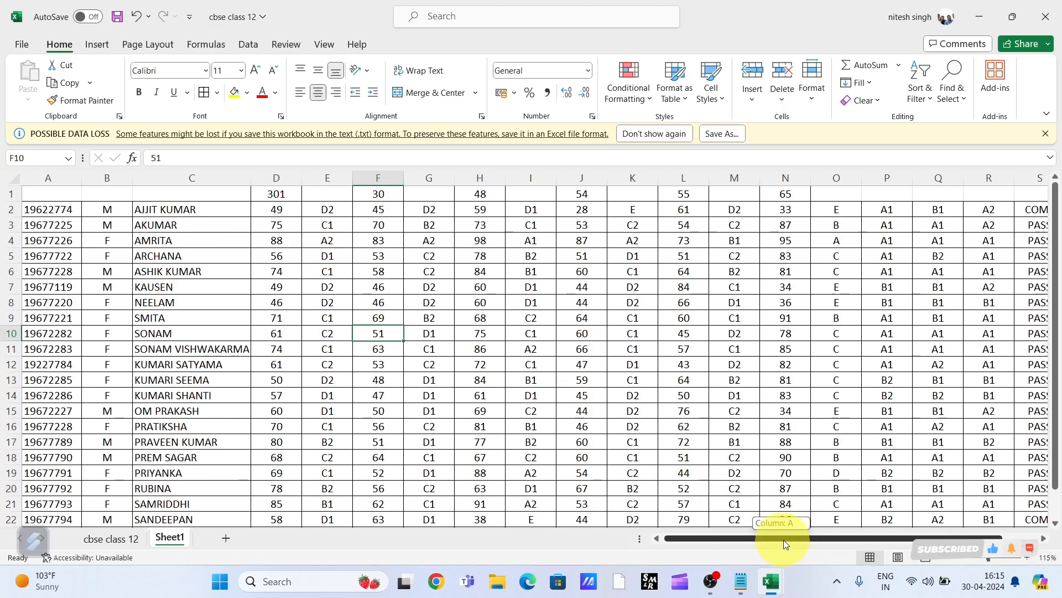